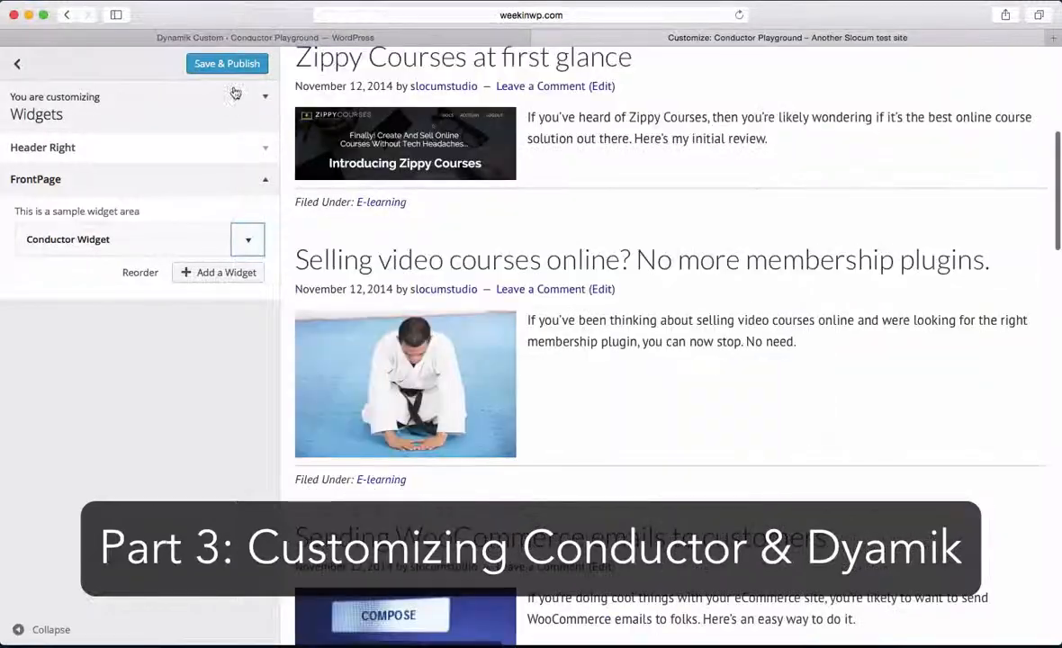
# - Save and publish the FrontPage widget changes, then collapse the customizer controls to view the front page at full width
pyautogui.click(225, 64)
pyautogui.scroll(5, 391, 158)
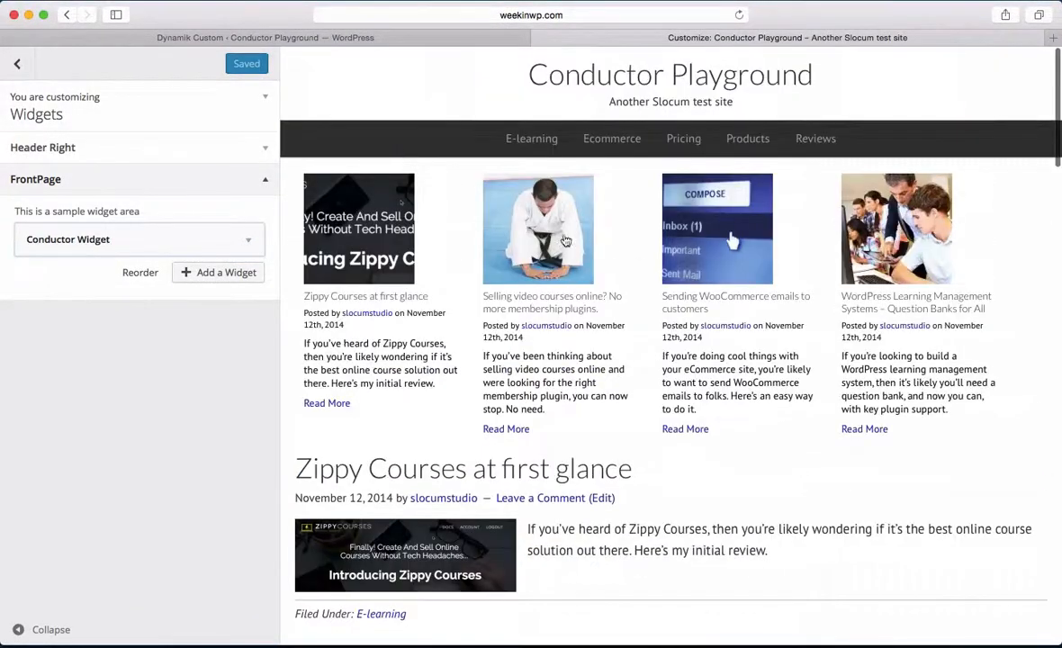
pyautogui.click(18, 630)
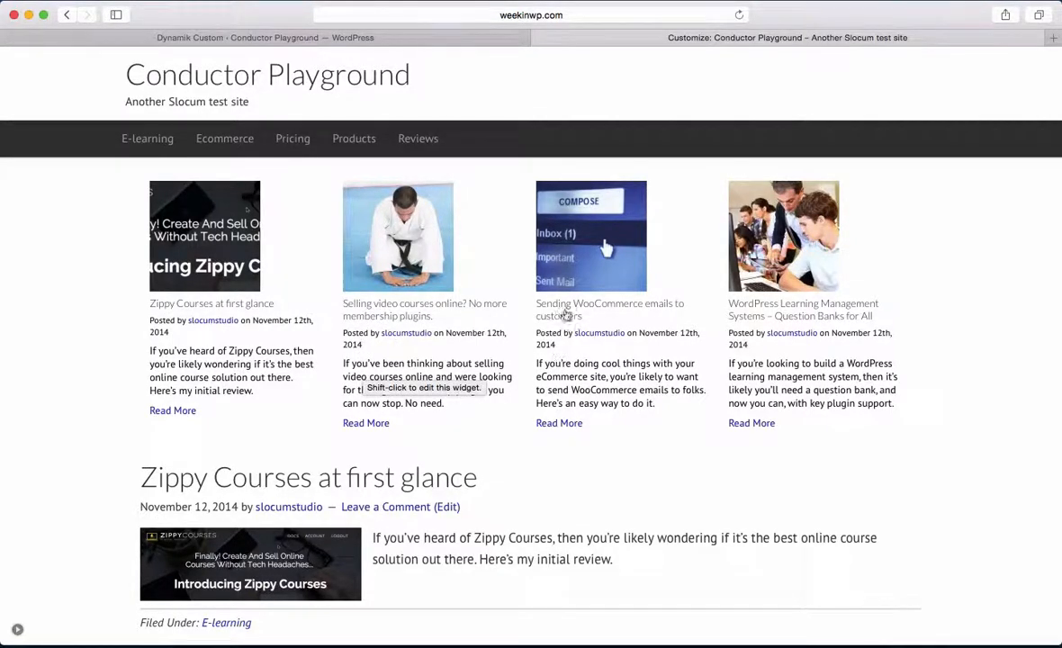
# - Open the Widgets section of Dynamik's Design Options and review the Custom Widget Areas settings alongside the front page preview
pyautogui.click(331, 38)
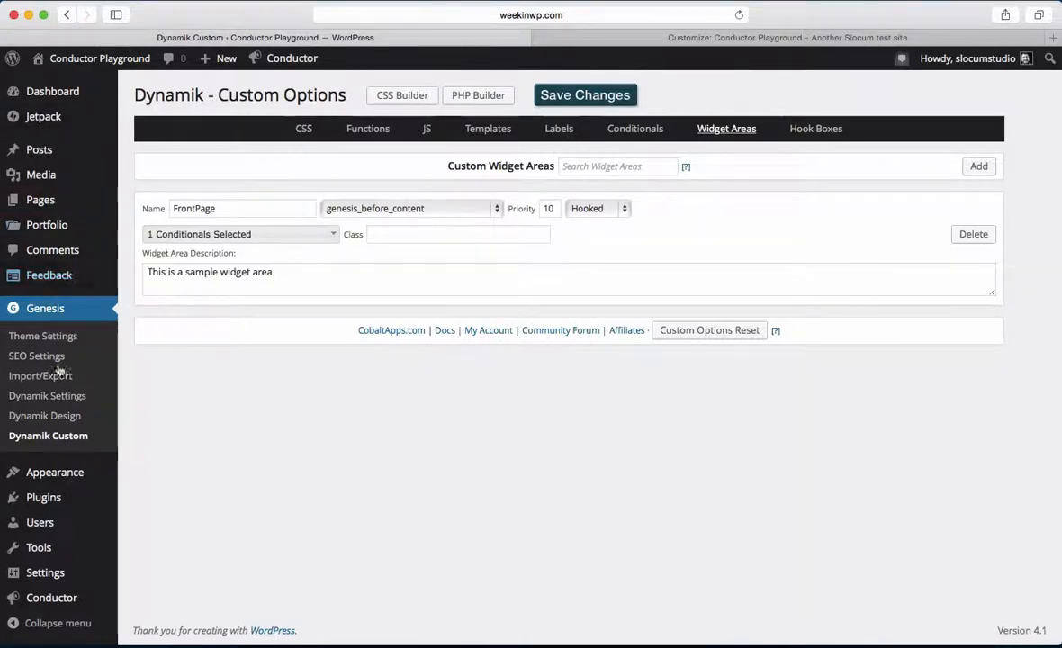
pyautogui.click(45, 415)
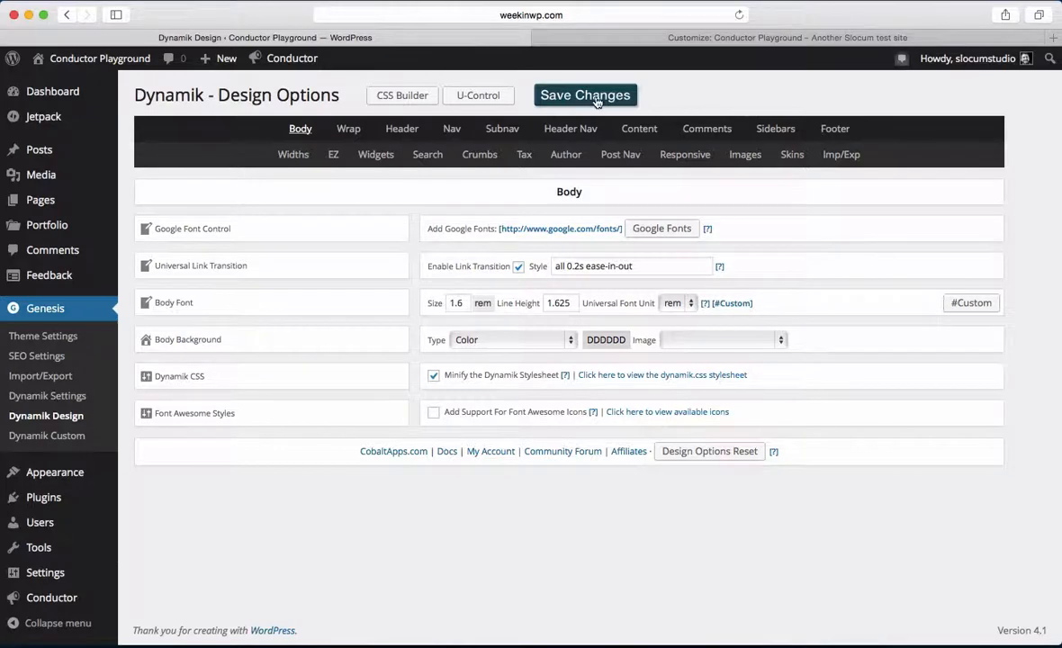
pyautogui.click(375, 155)
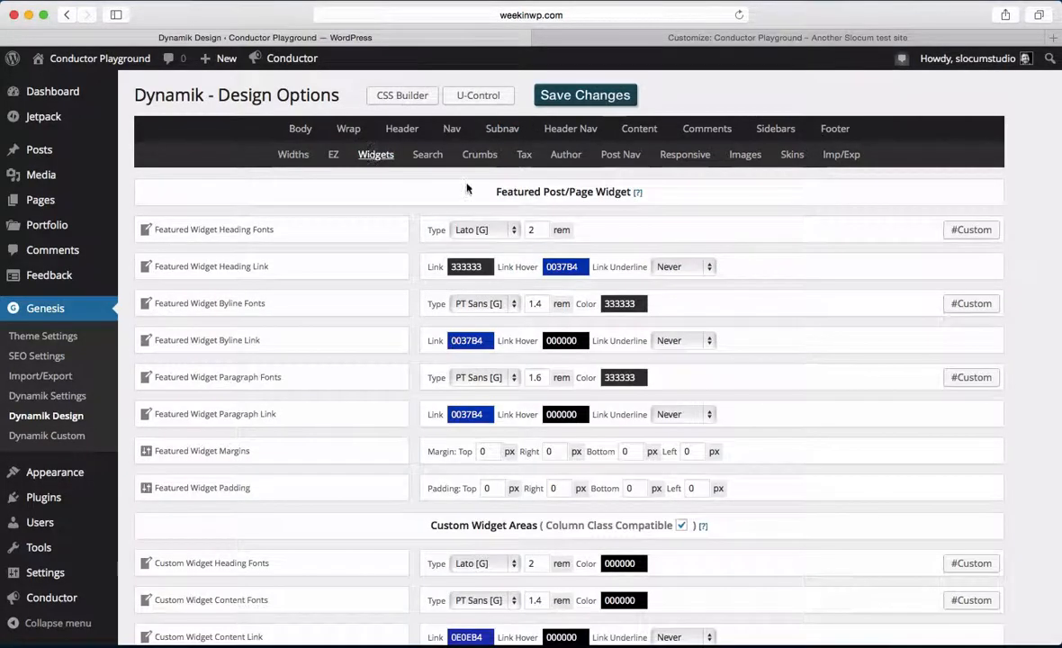
pyautogui.scroll(-5, 542, 290)
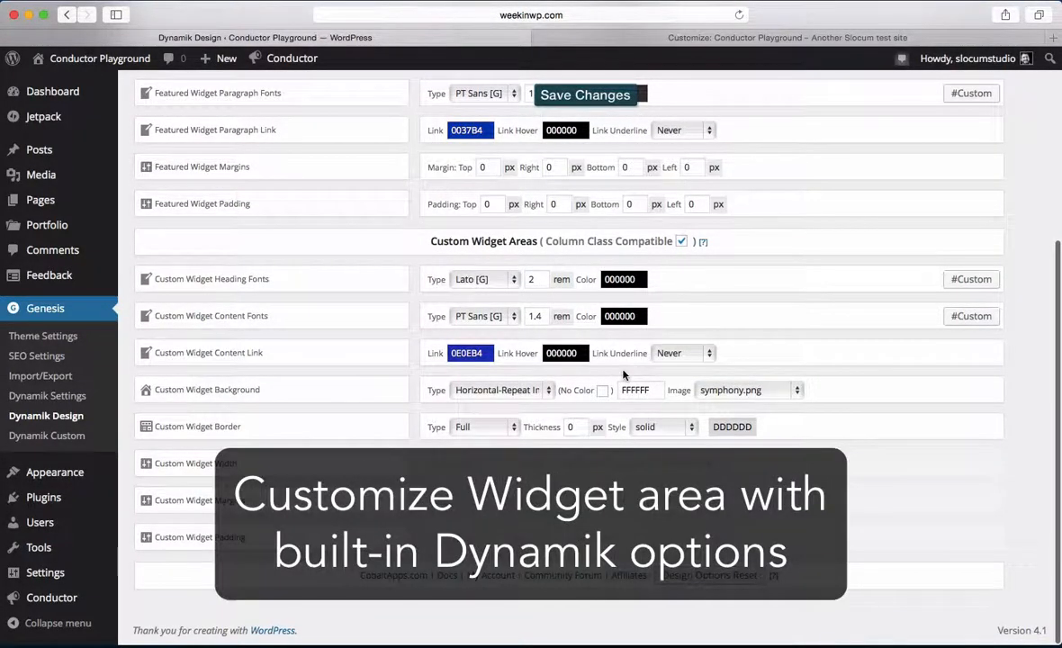
pyautogui.scroll(1, 542, 291)
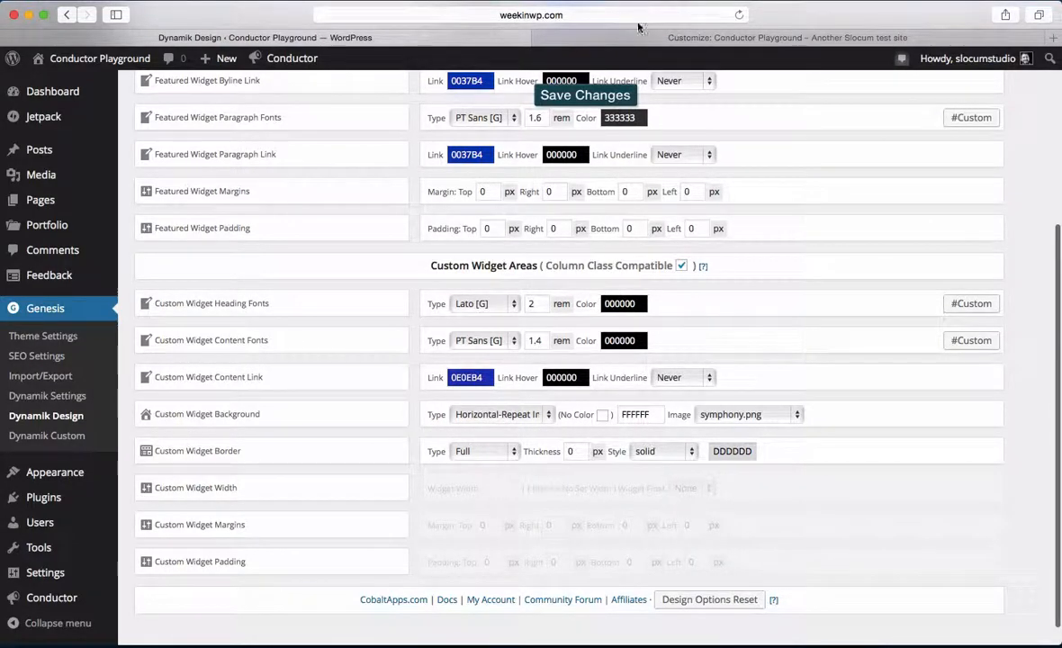
pyautogui.click(569, 39)
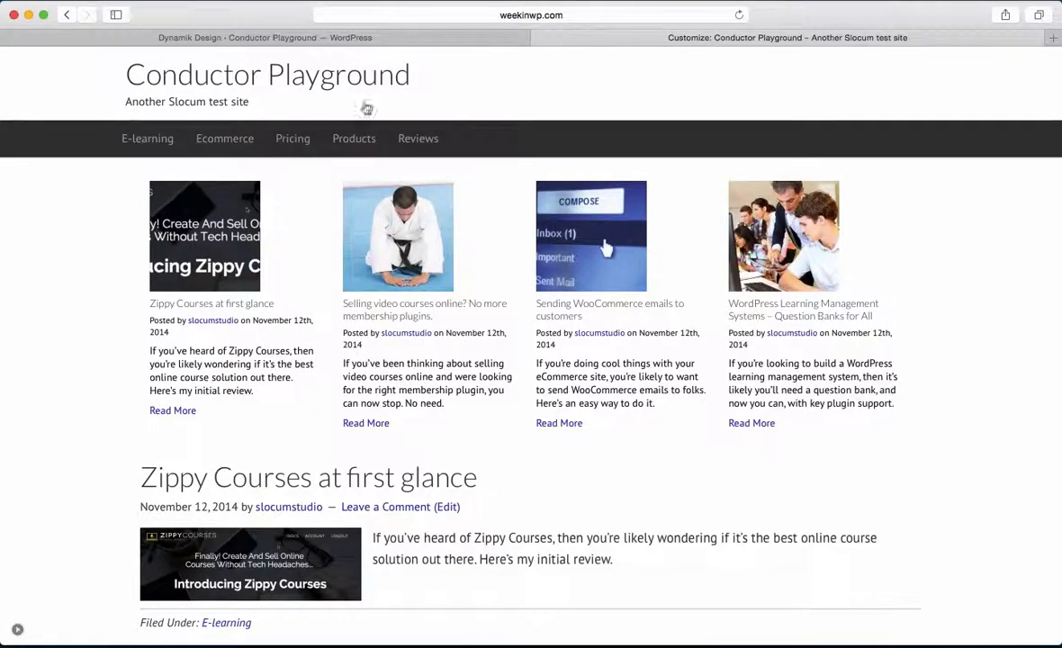
pyautogui.click(387, 38)
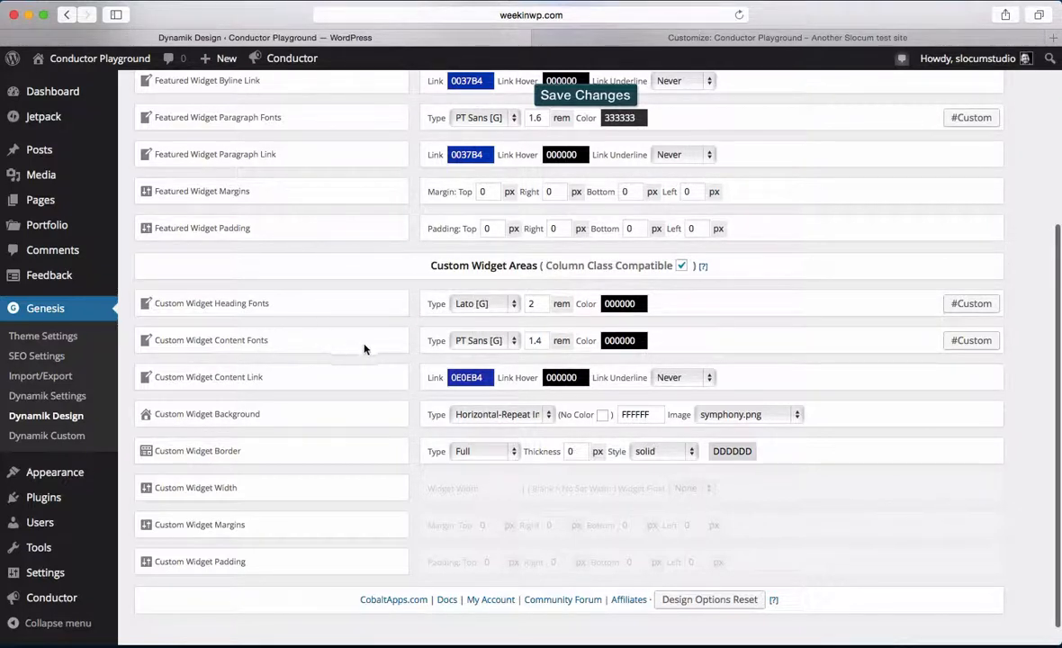
# - Set the Custom Widget Content Fonts color to red E33C12 and the font size to 2.2 rem
pyautogui.click(605, 340)
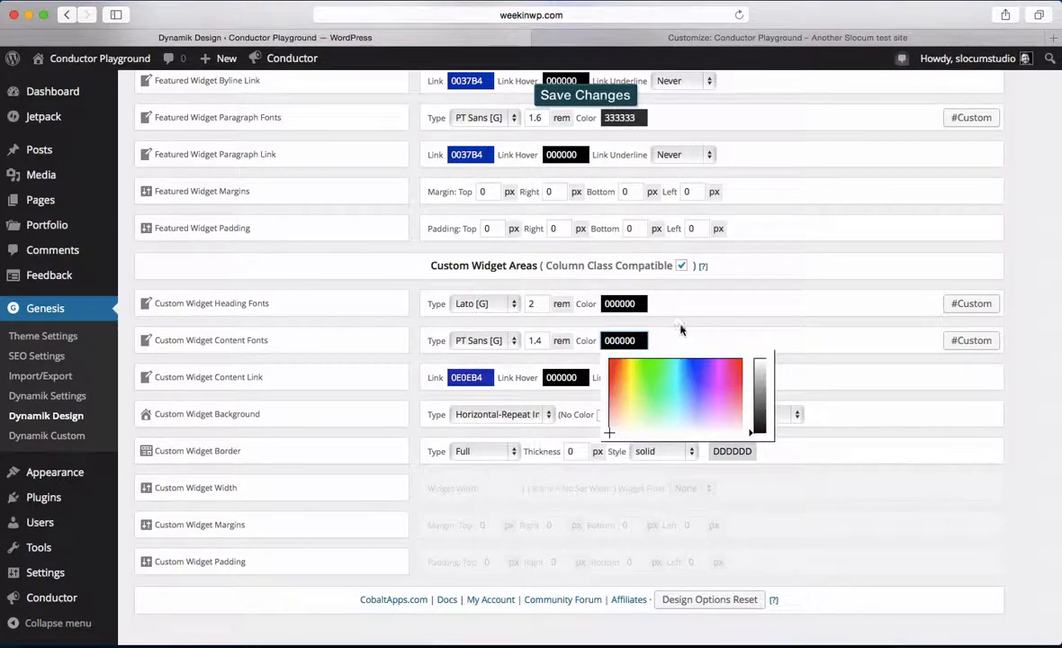
pyautogui.doubleClick(644, 340)
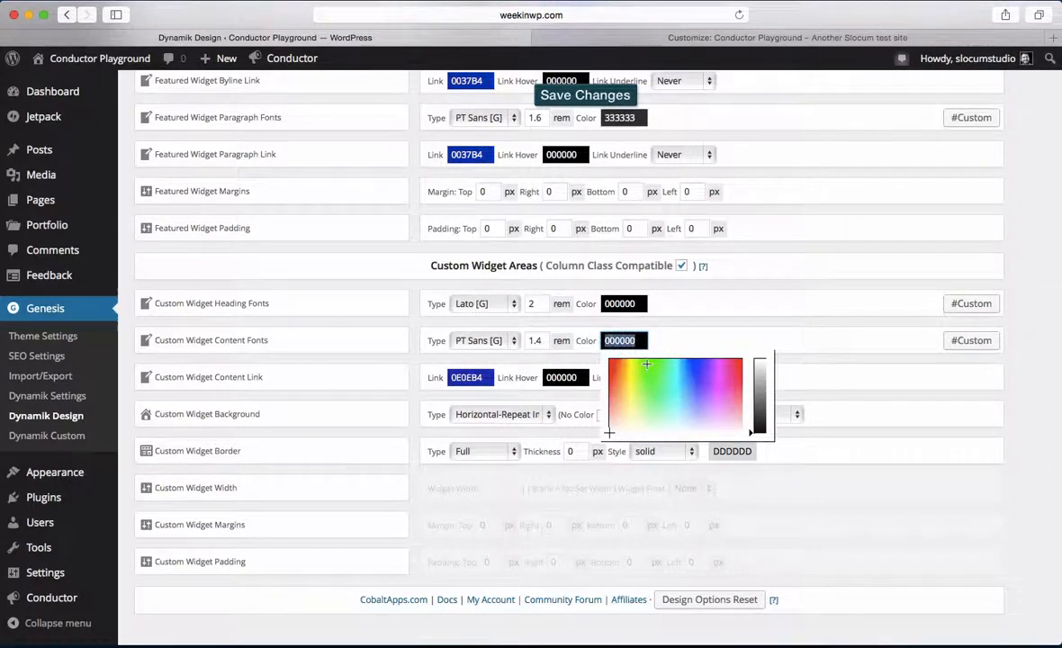
pyautogui.click(609, 433)
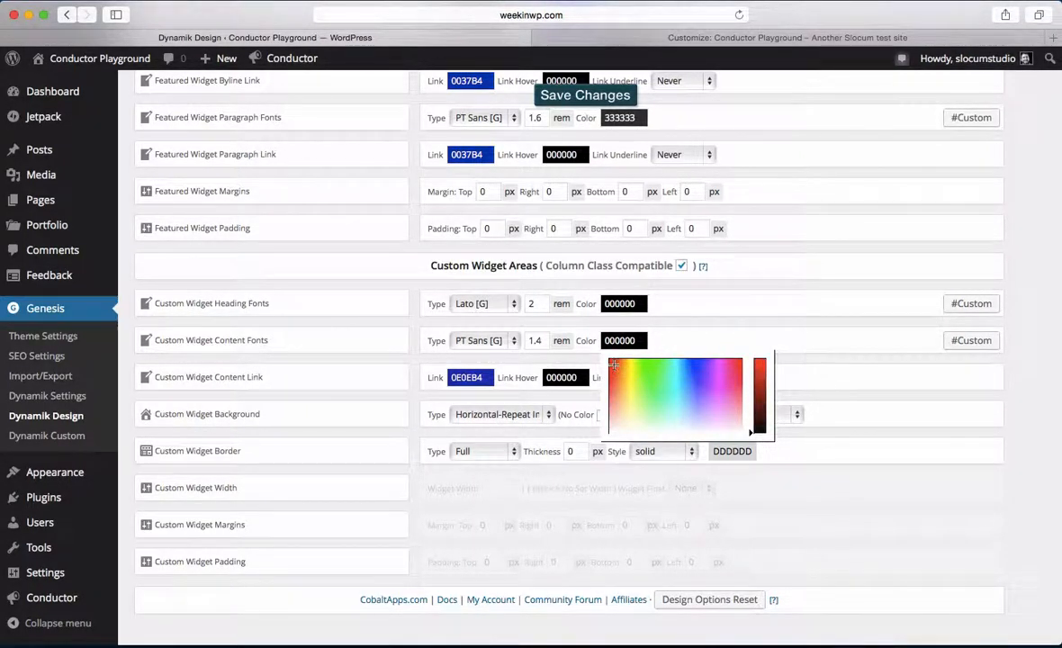
pyautogui.moveTo(759, 396); pyautogui.dragTo(756, 368)
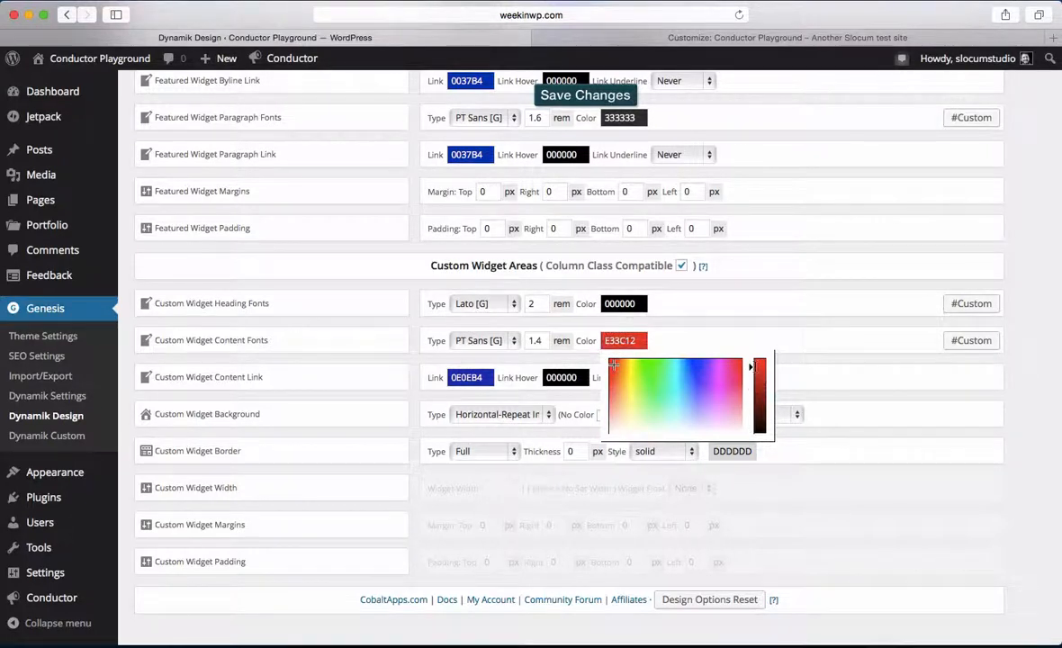
pyautogui.click(773, 330)
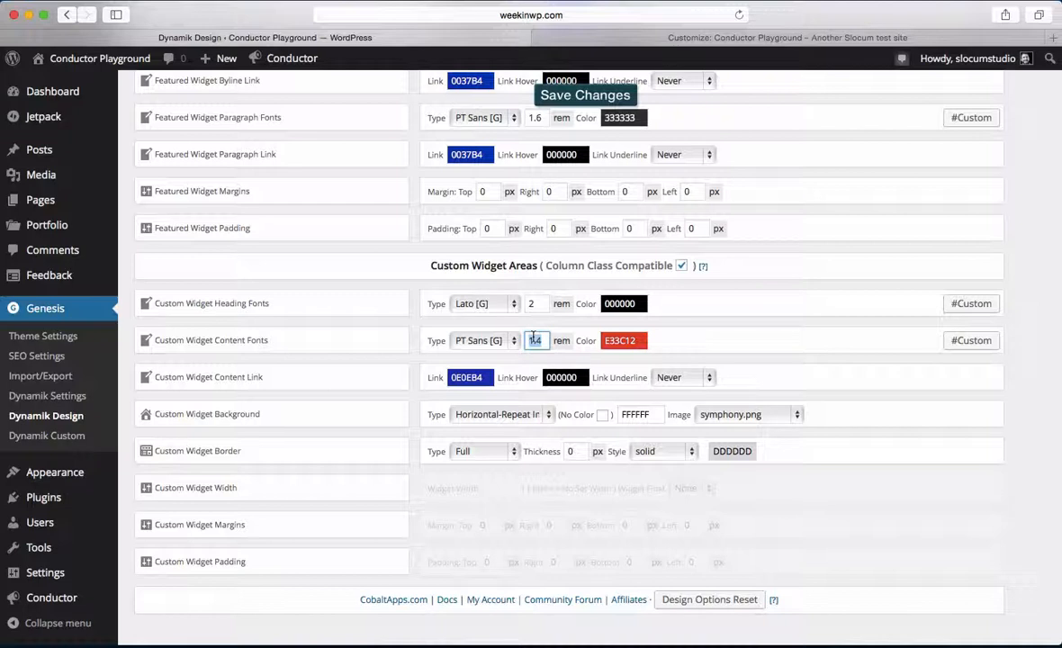
pyautogui.write('2.2')
pyautogui.click(705, 340)
# - Set the Custom Widget Content Link color to green 2AB41B and save the design options
pyautogui.click(467, 378)
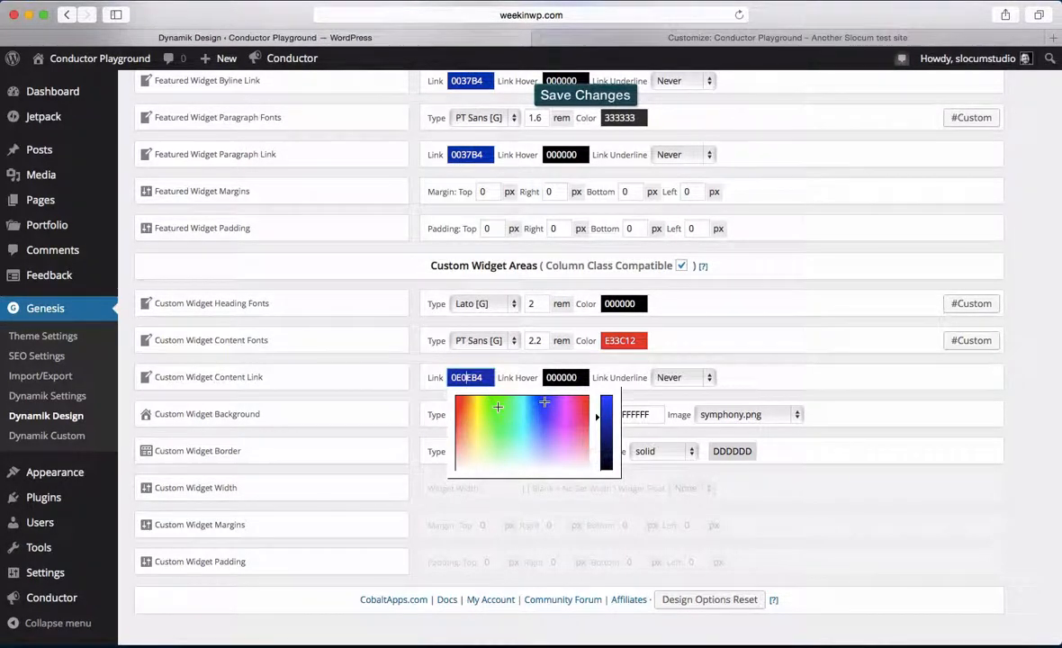
pyautogui.click(498, 407)
pyautogui.click(738, 388)
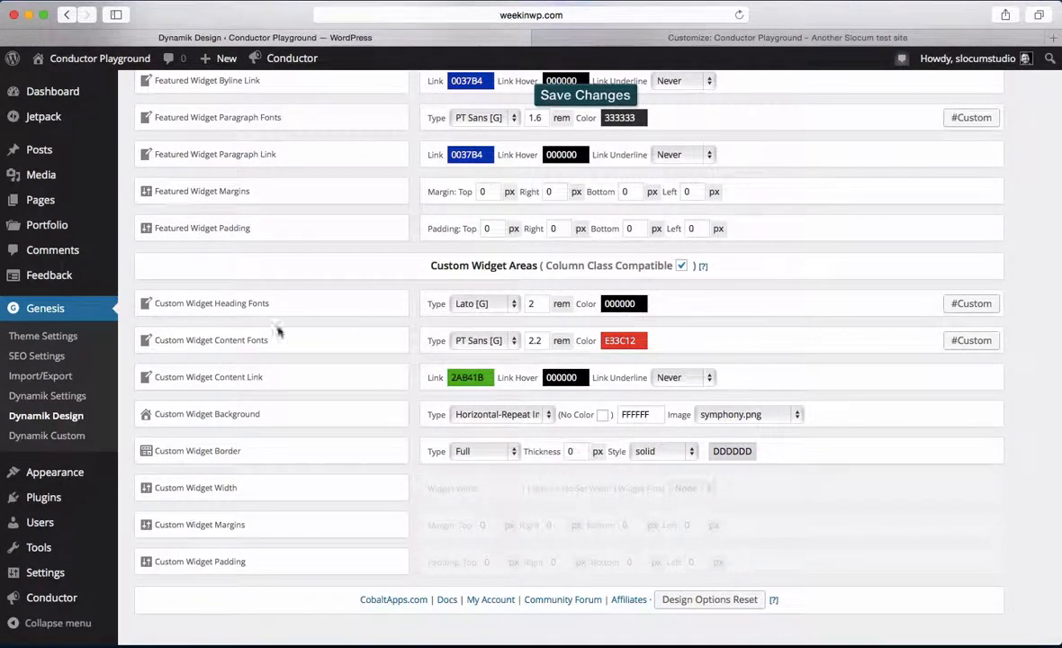
pyautogui.scroll(5, 791, 357)
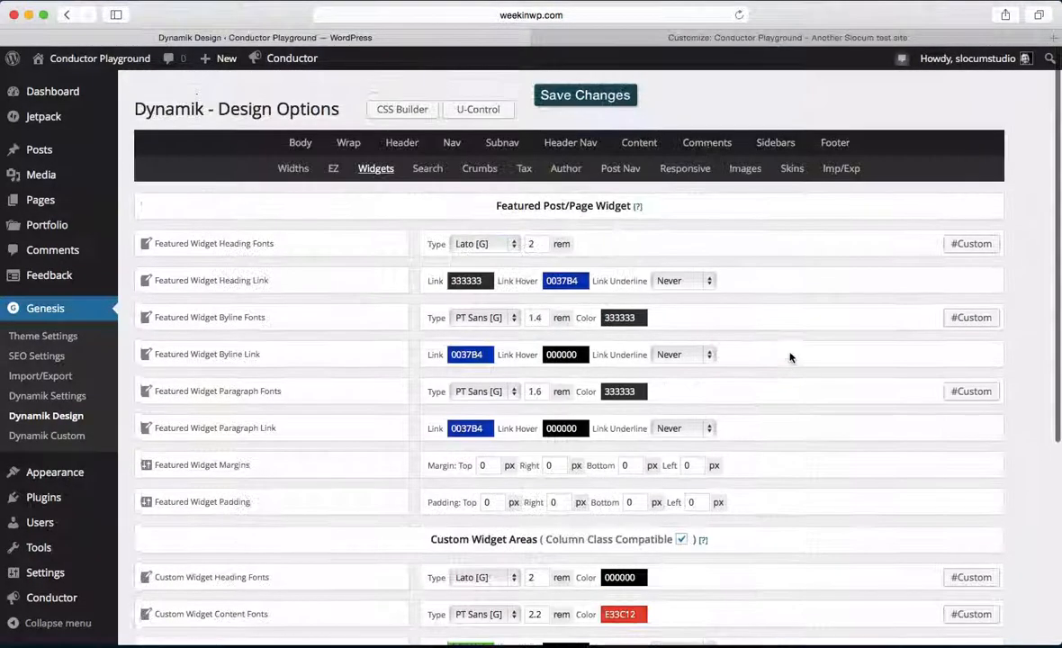
pyautogui.click(608, 94)
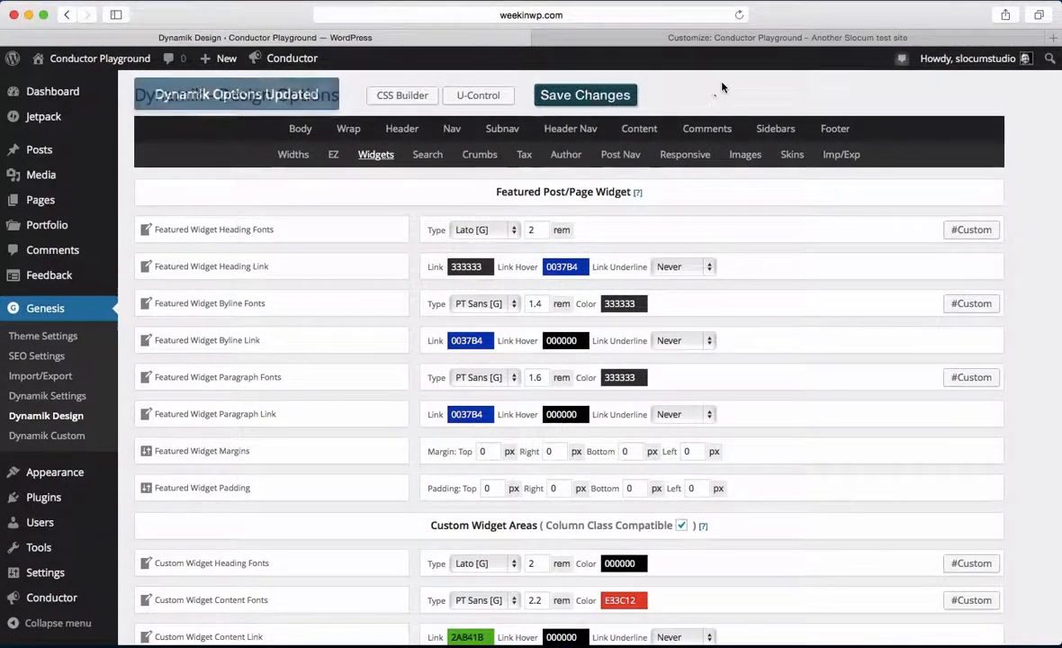
# - Reload the front page preview at full width and examine the text and link styling in the Conductor widget
pyautogui.click(693, 38)
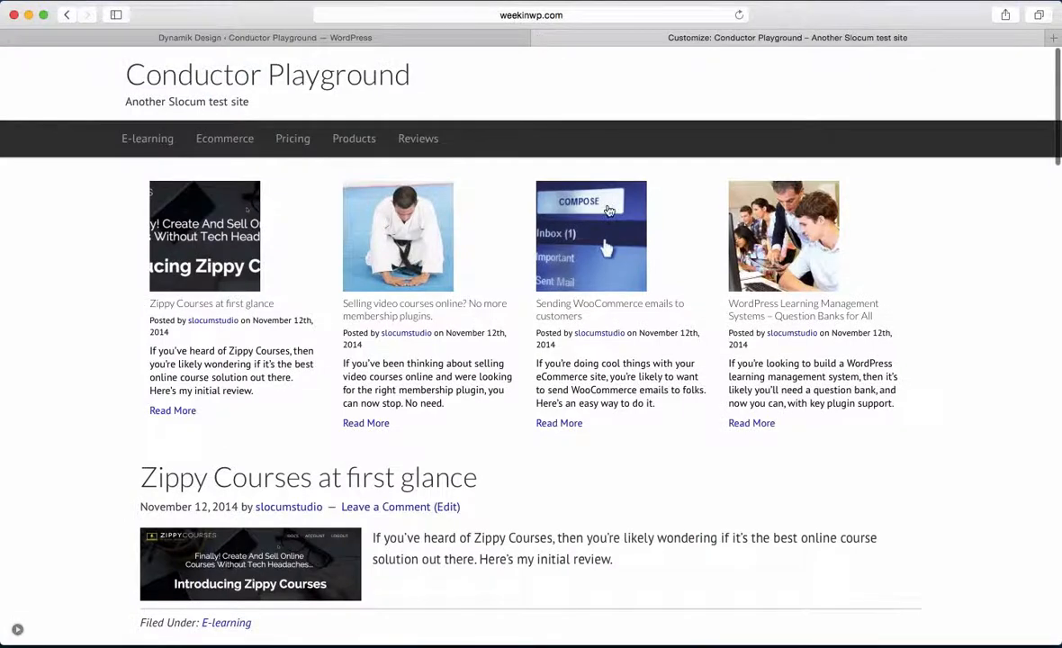
pyautogui.press('super+r')
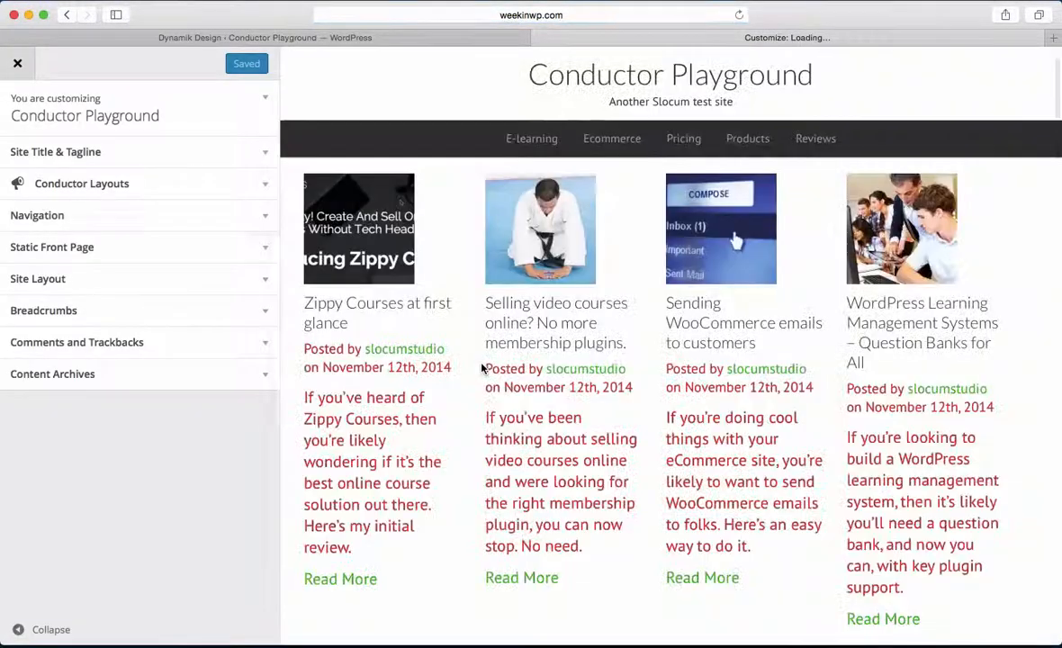
pyautogui.click(17, 630)
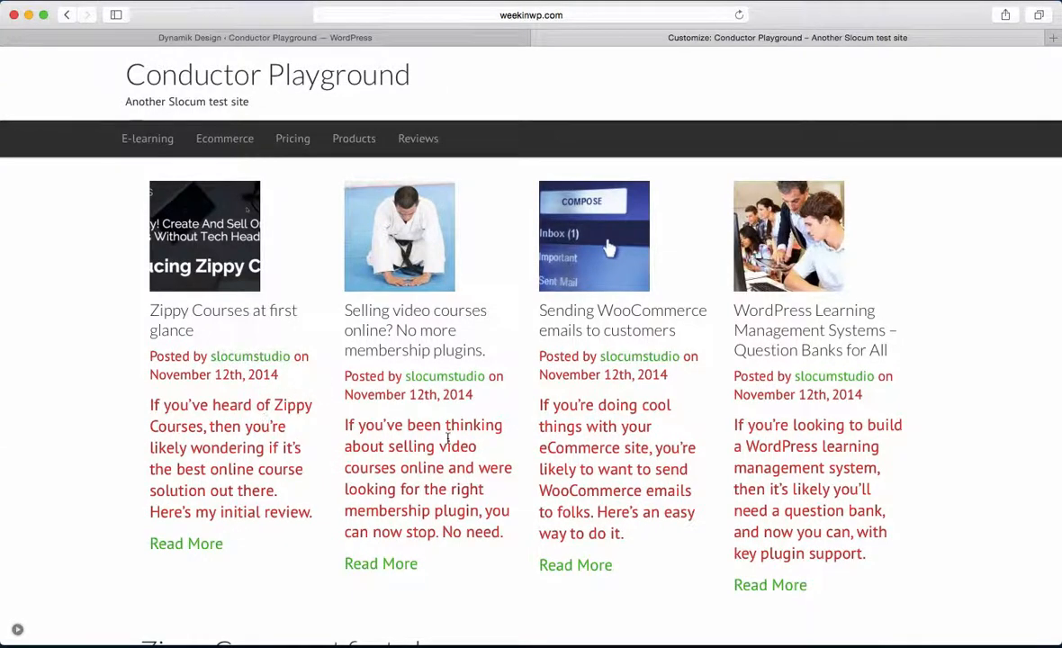
pyautogui.scroll(-3, 609, 440)
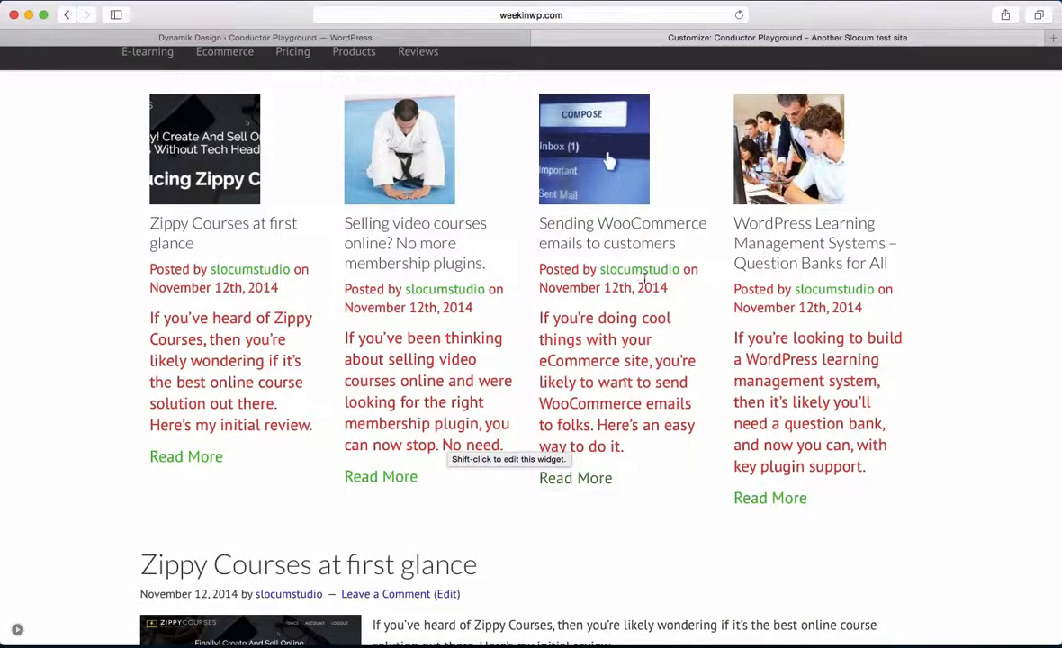
pyautogui.scroll(3, 508, 368)
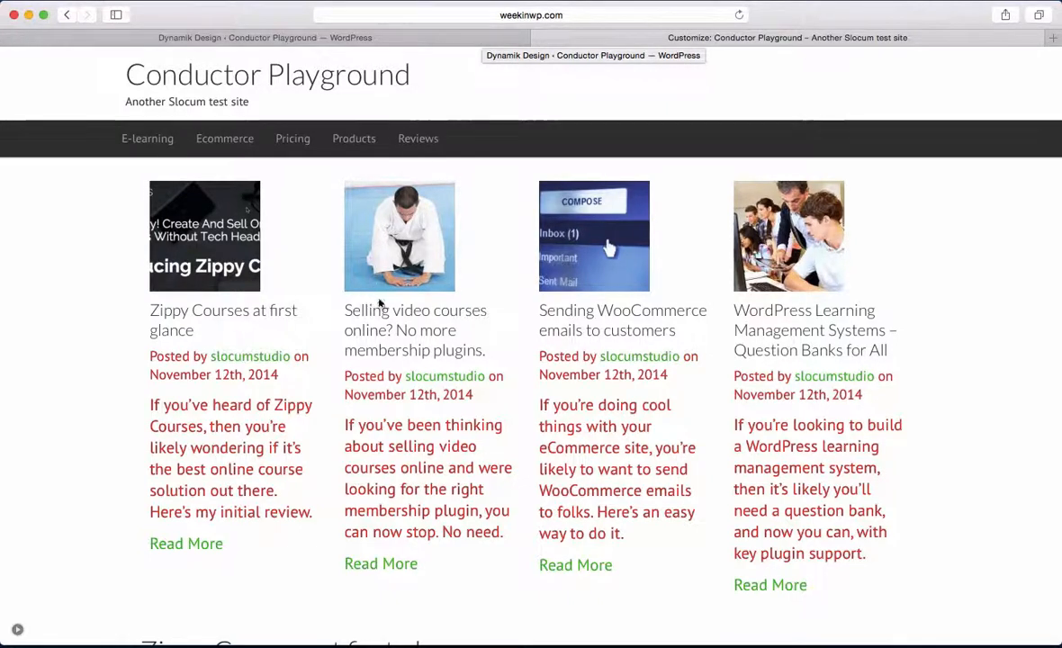
# - Copy the whole .post-title rule with font-size: 32px from Sublime Text into the Custom CSS of Dynamik's Custom Options
pyautogui.click(431, 38)
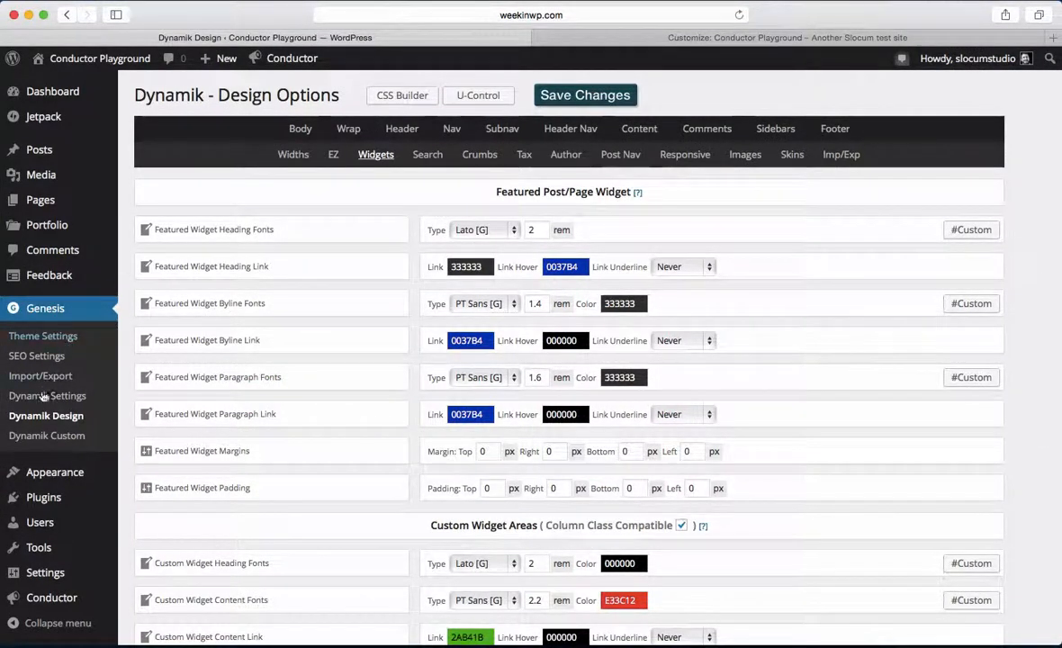
pyautogui.click(47, 434)
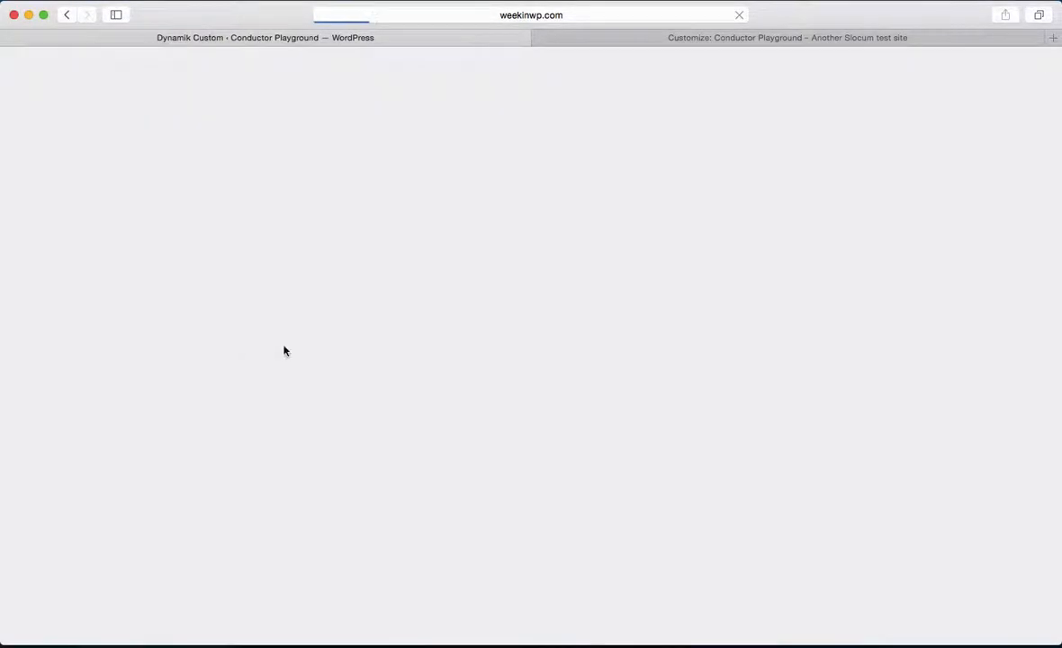
pyautogui.press('super+Tab')
pyautogui.press('super+Tab')
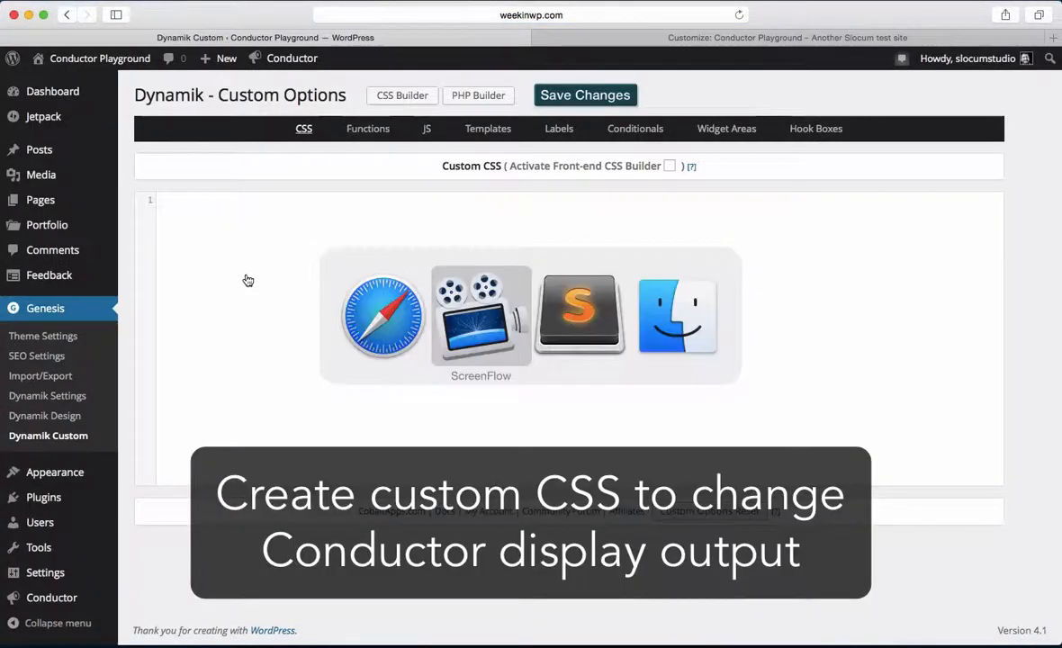
pyautogui.press('super+a')
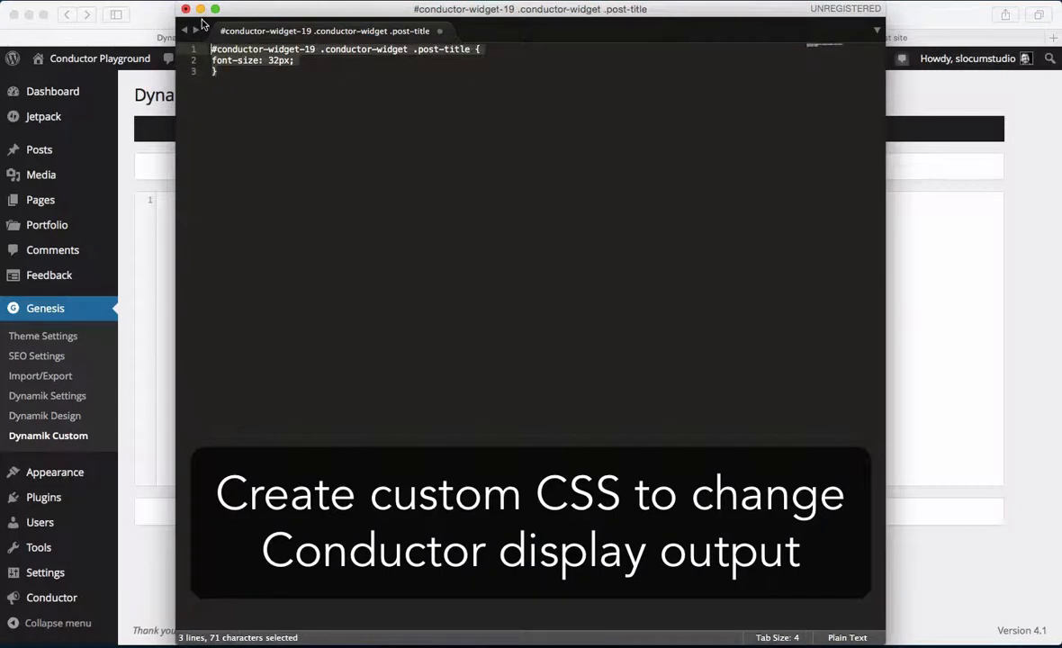
pyautogui.press('super+c')
pyautogui.press('super+Tab')
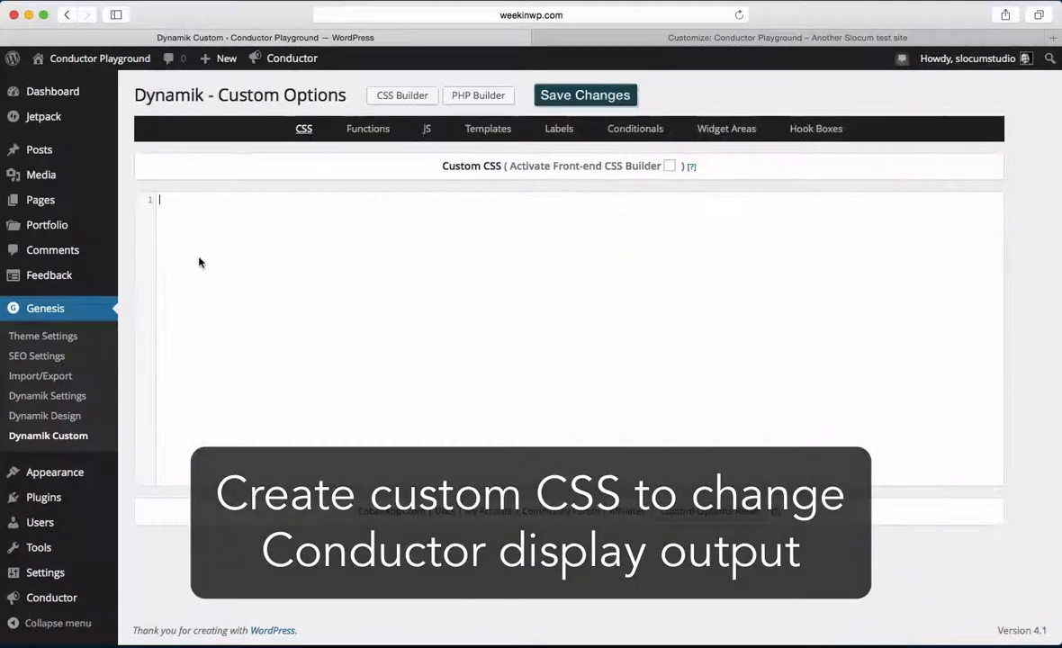
pyautogui.click(258, 254)
pyautogui.press('super+v')
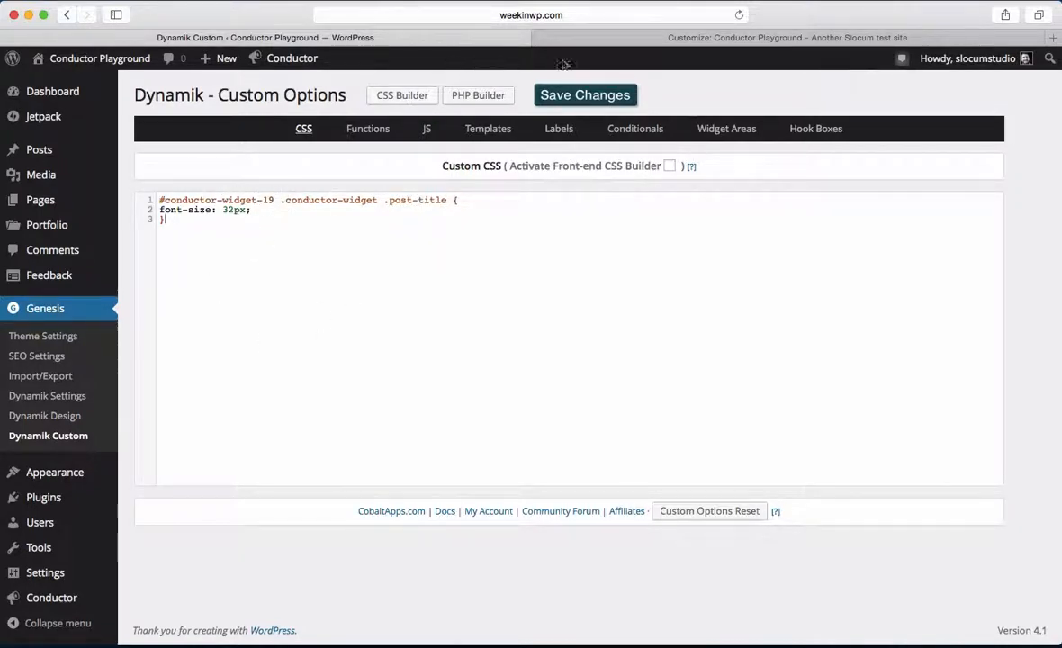
# - Inspect the first post title on the front page preview and locate the Conductor widget's section ID in the markup
pyautogui.click(608, 43)
pyautogui.rightClick(190, 308)
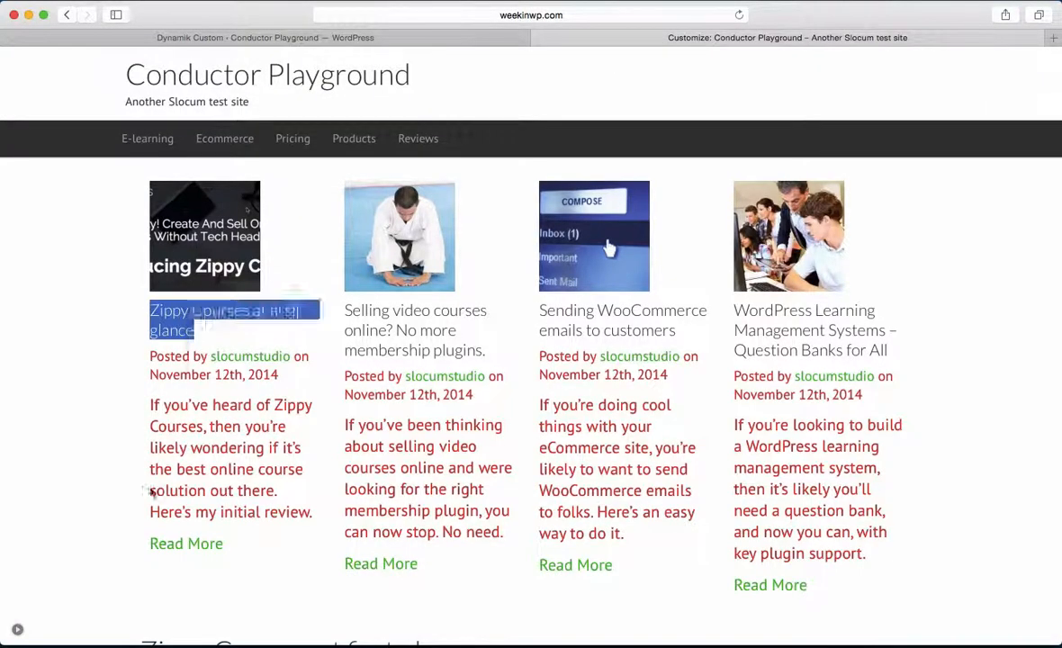
pyautogui.click(290, 437)
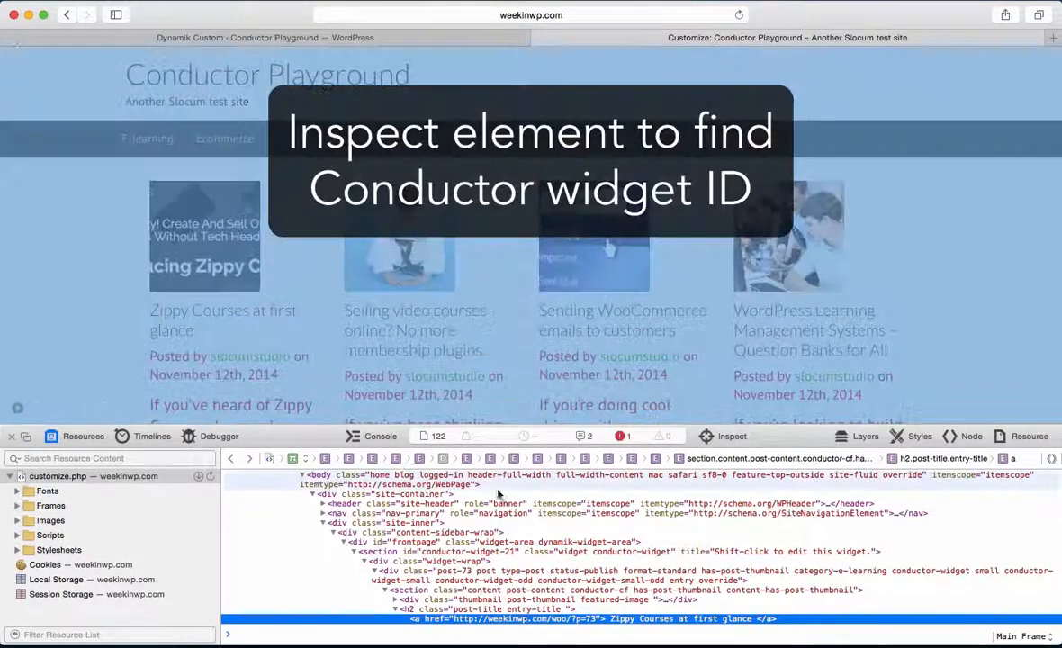
pyautogui.click(524, 551)
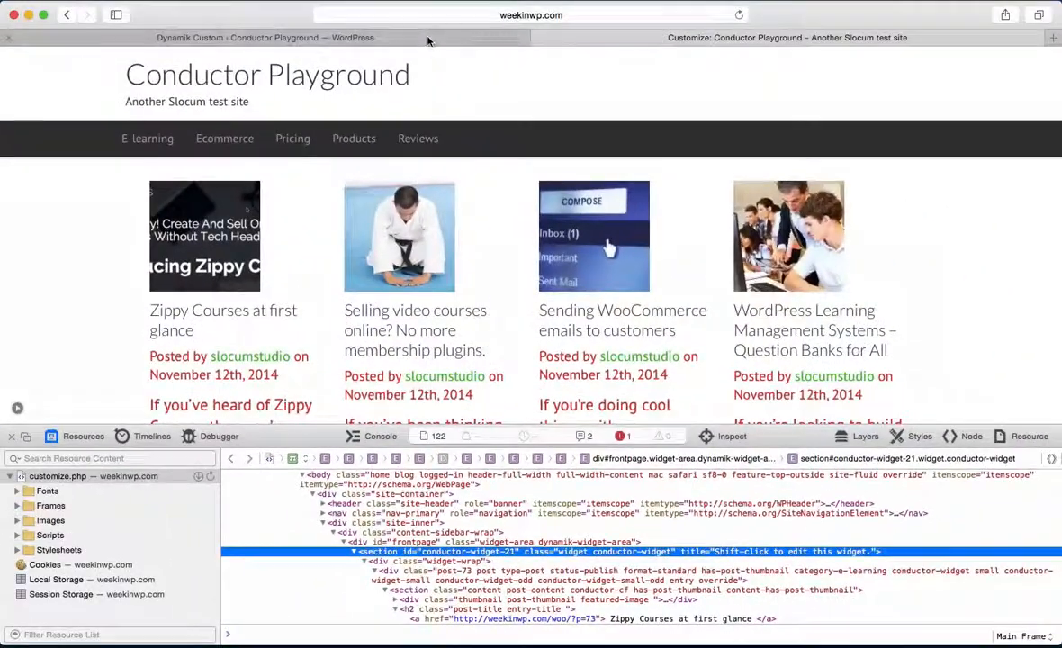
# - Change the selector in the Custom CSS rule to #conductor-widget-21 and save the custom options
pyautogui.click(429, 41)
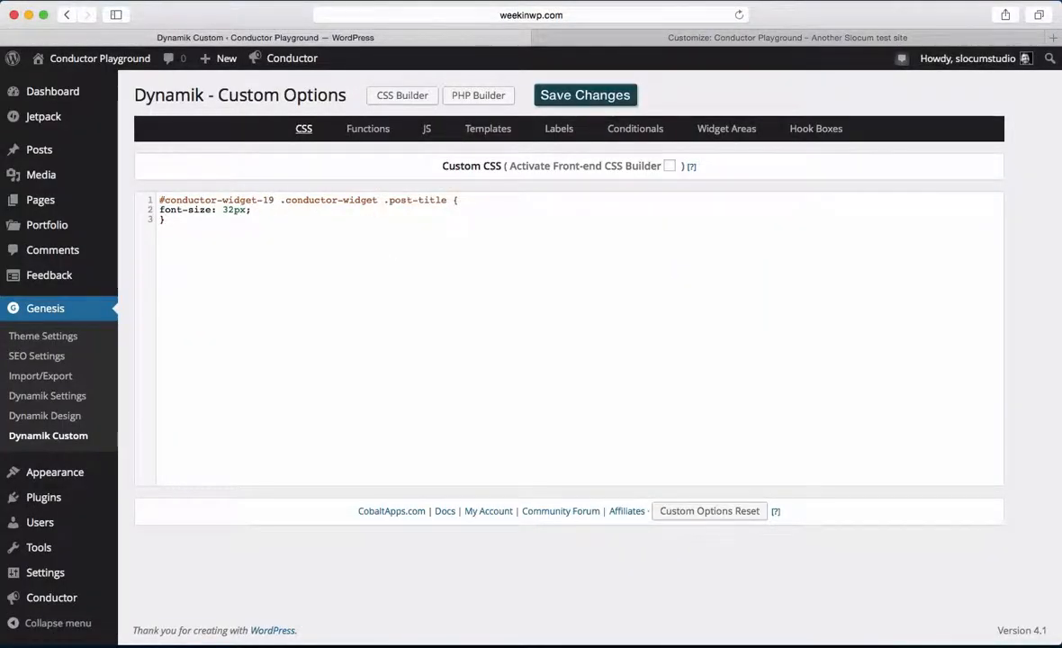
pyautogui.press('BackSpace')
pyautogui.press('BackSpace')
pyautogui.write('21')
pyautogui.click(553, 95)
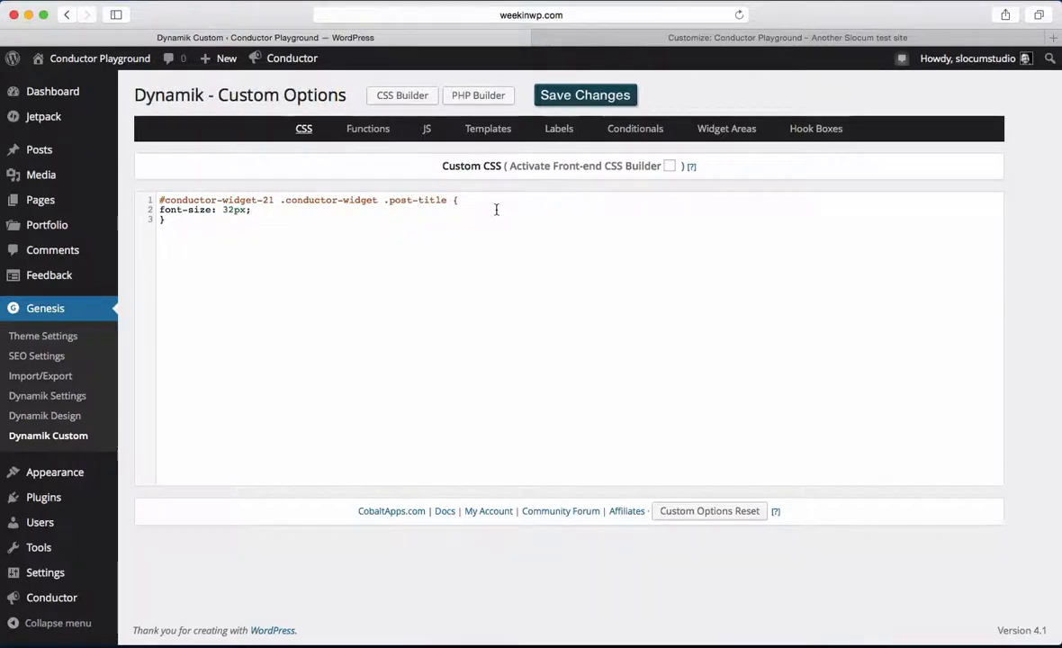
# - Close the web inspector, reload the front page preview at full width, and examine the Conductor widget's post titles
pyautogui.click(537, 36)
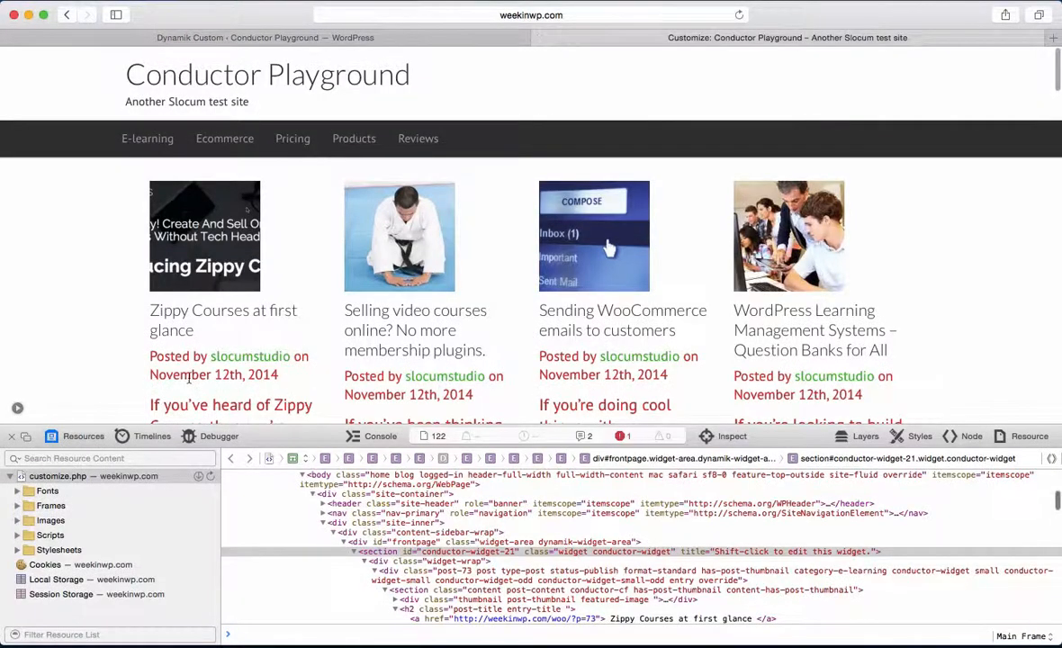
pyautogui.click(11, 437)
pyautogui.press('super+r')
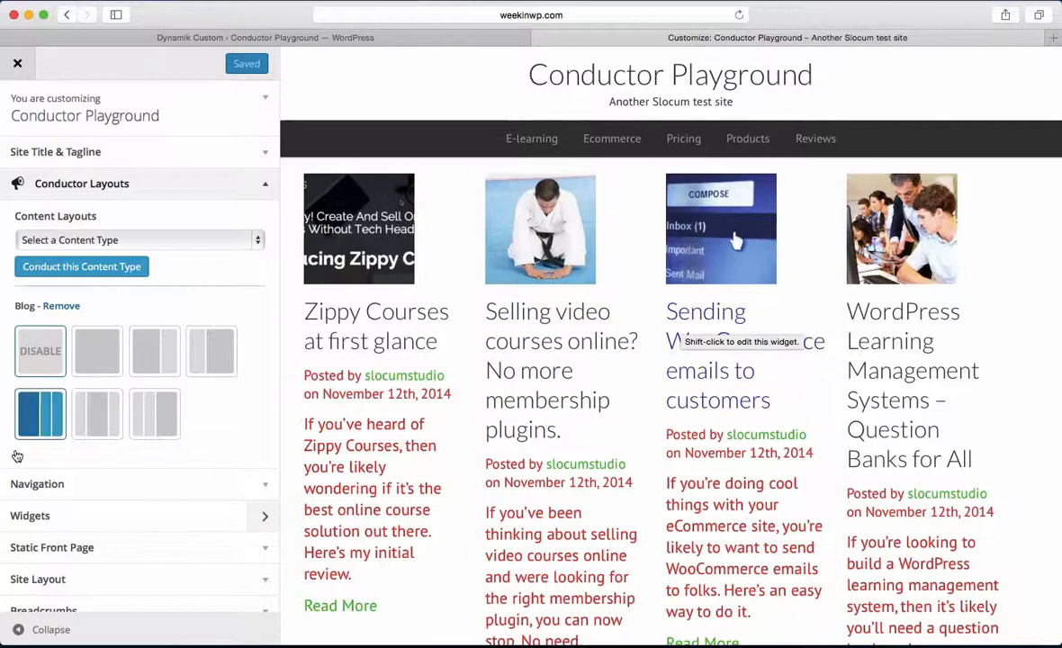
pyautogui.click(16, 634)
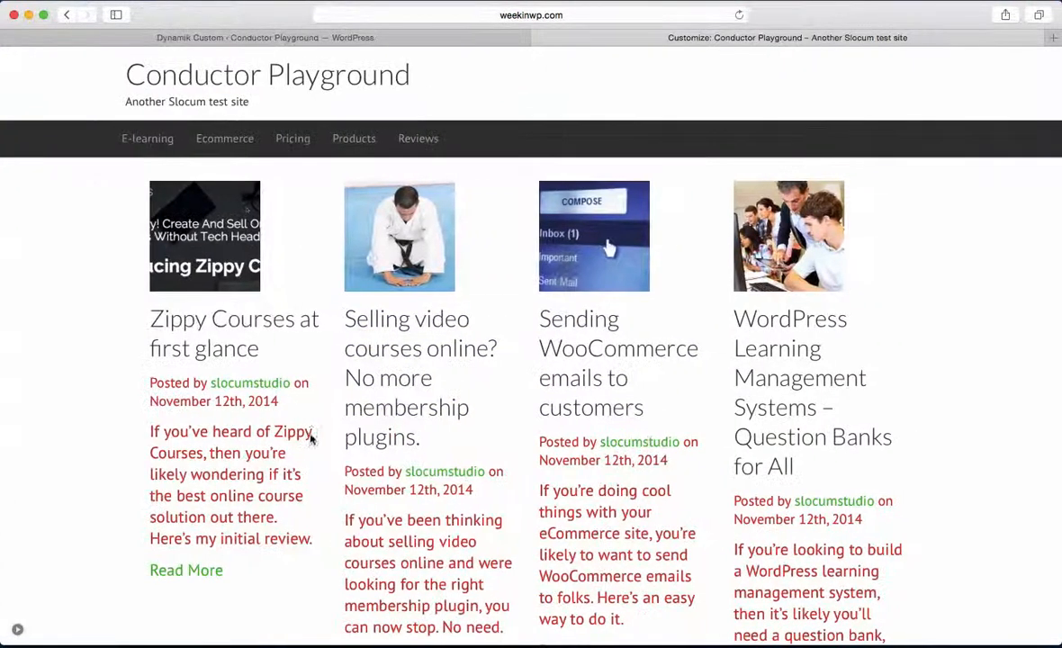
pyautogui.scroll(-3, 547, 315)
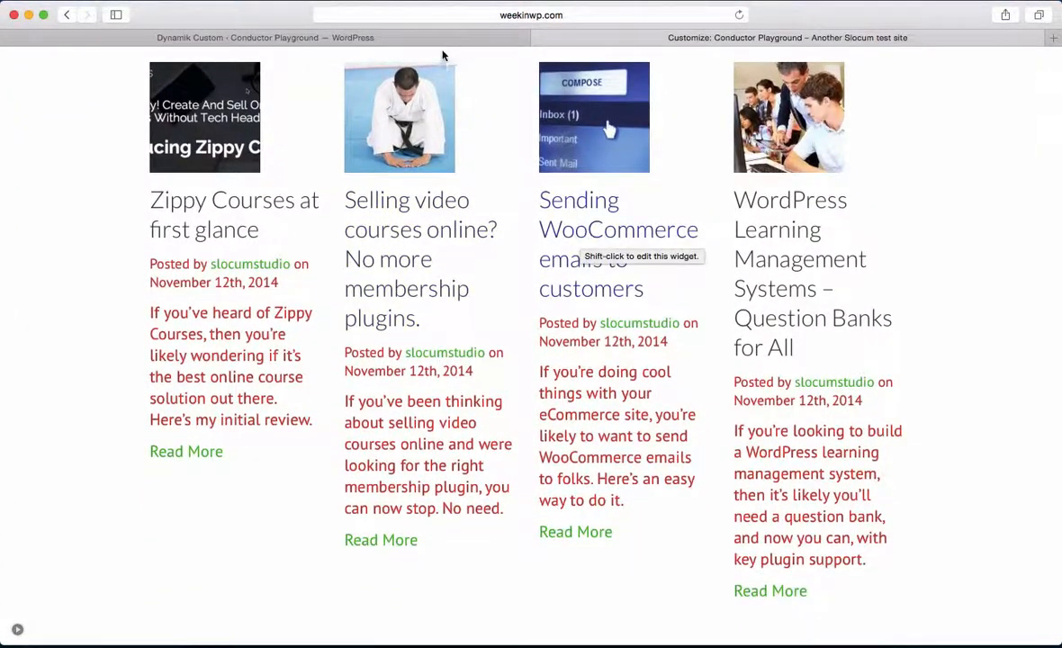
# - Insert a blank line below the font-size declaration inside the Custom CSS rule of Dynamik's Custom Options
pyautogui.click(373, 36)
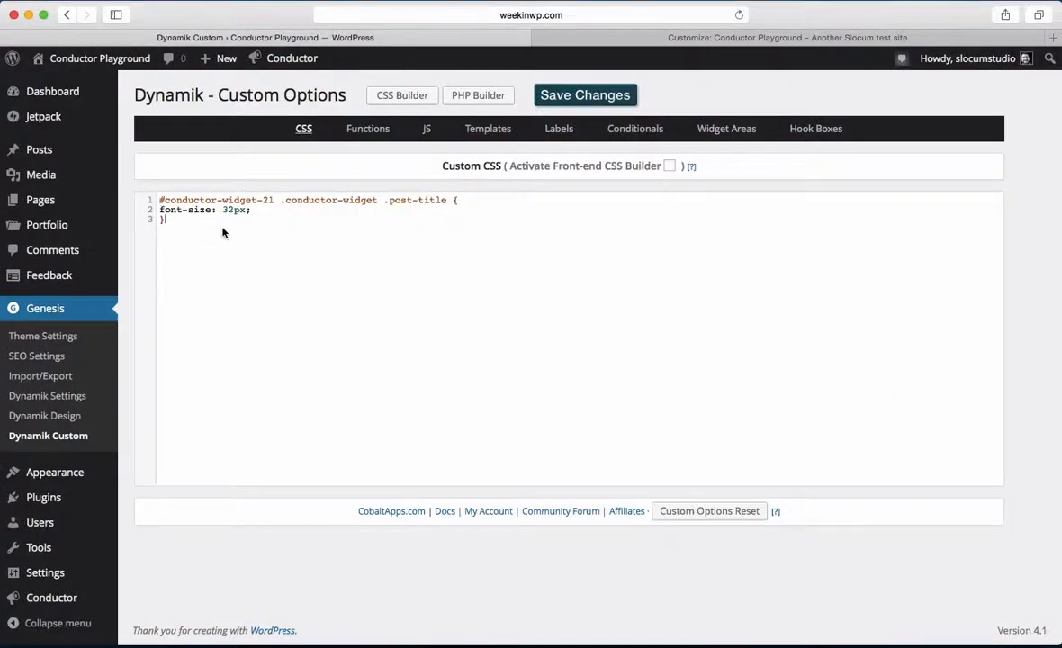
pyautogui.press('Return')
pyautogui.press('Up')
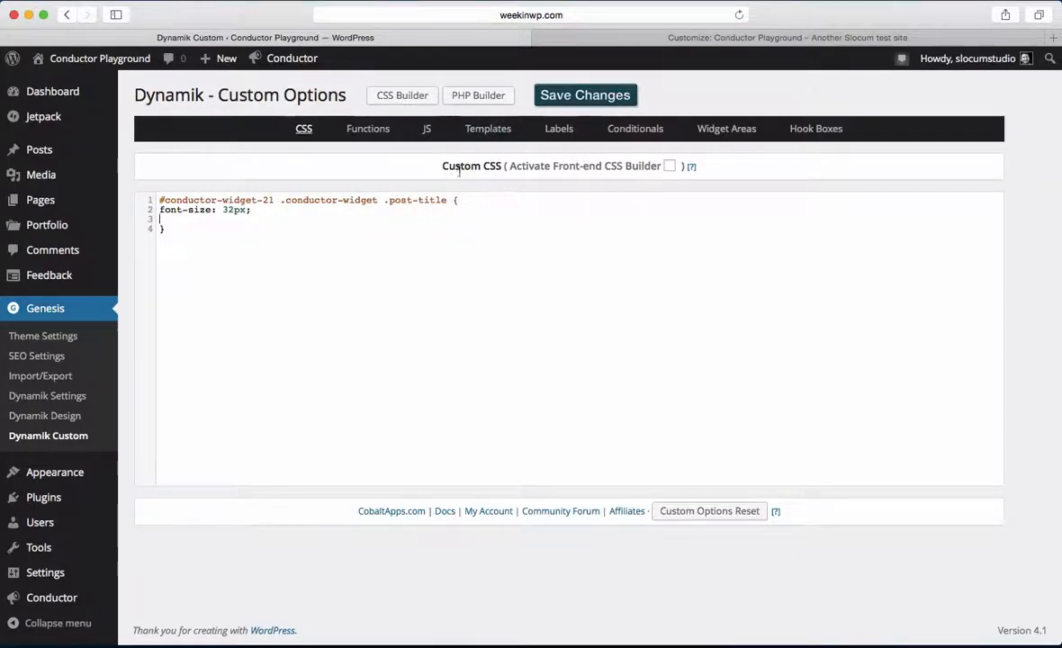
# - Return to the front page preview and open the Display Settings of the Conductor Widget in the FrontPage widget area
pyautogui.click(704, 38)
pyautogui.scroll(2, 494, 328)
pyautogui.scroll(1, 493, 327)
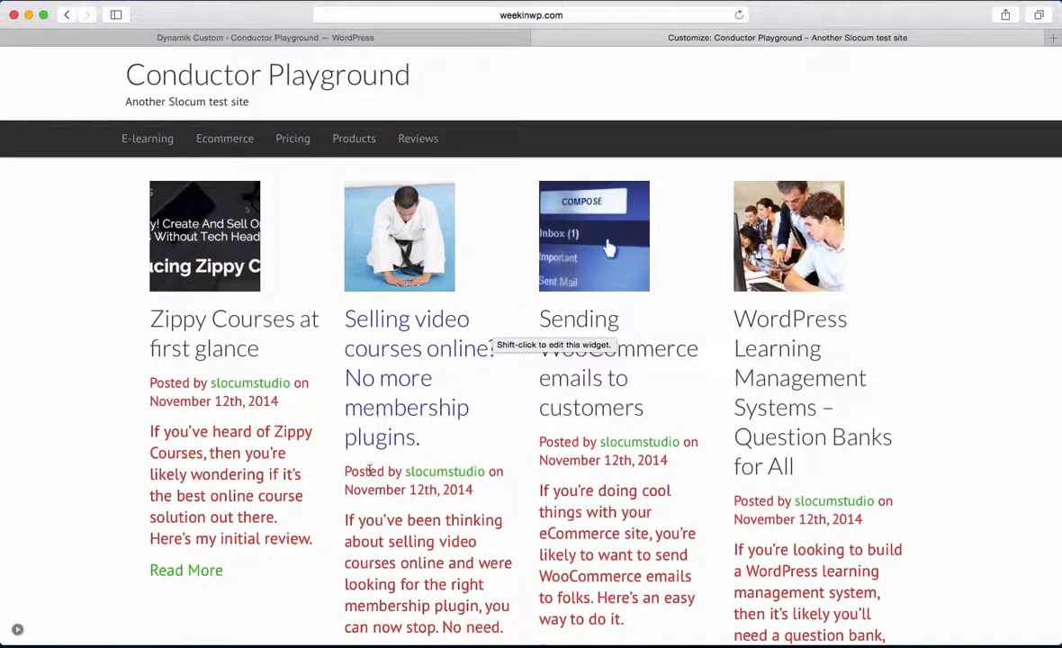
pyautogui.click(18, 629)
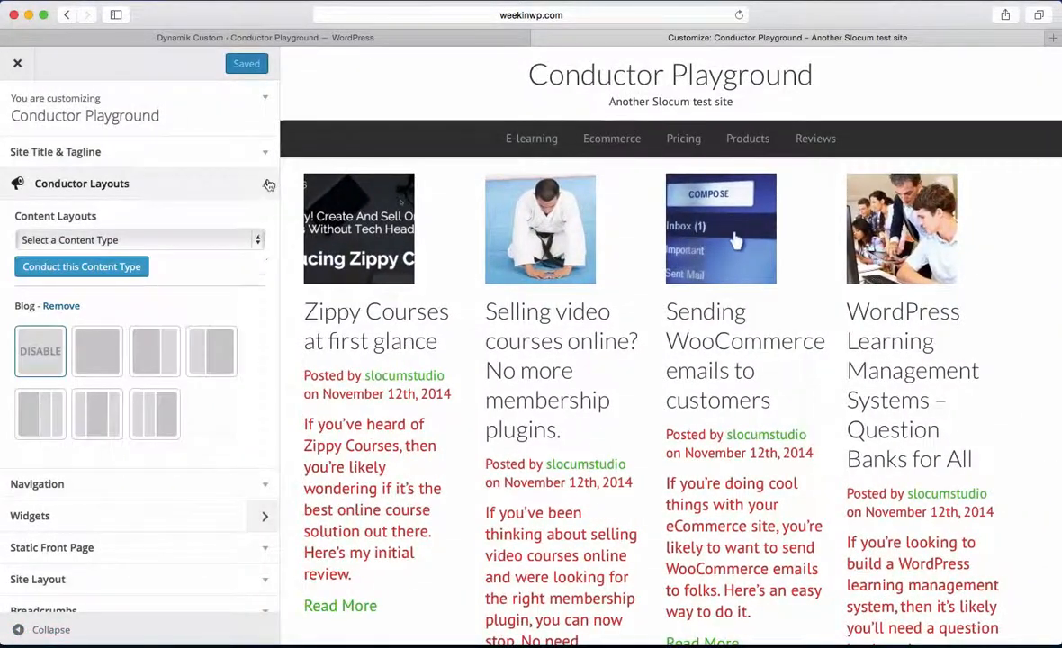
pyautogui.click(205, 517)
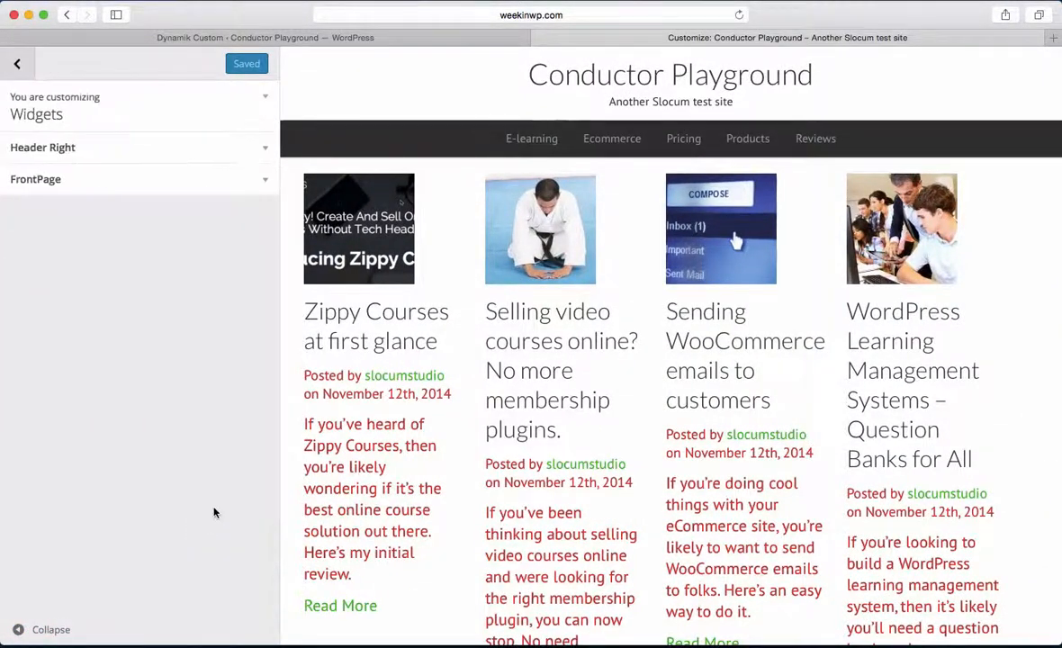
pyautogui.click(142, 184)
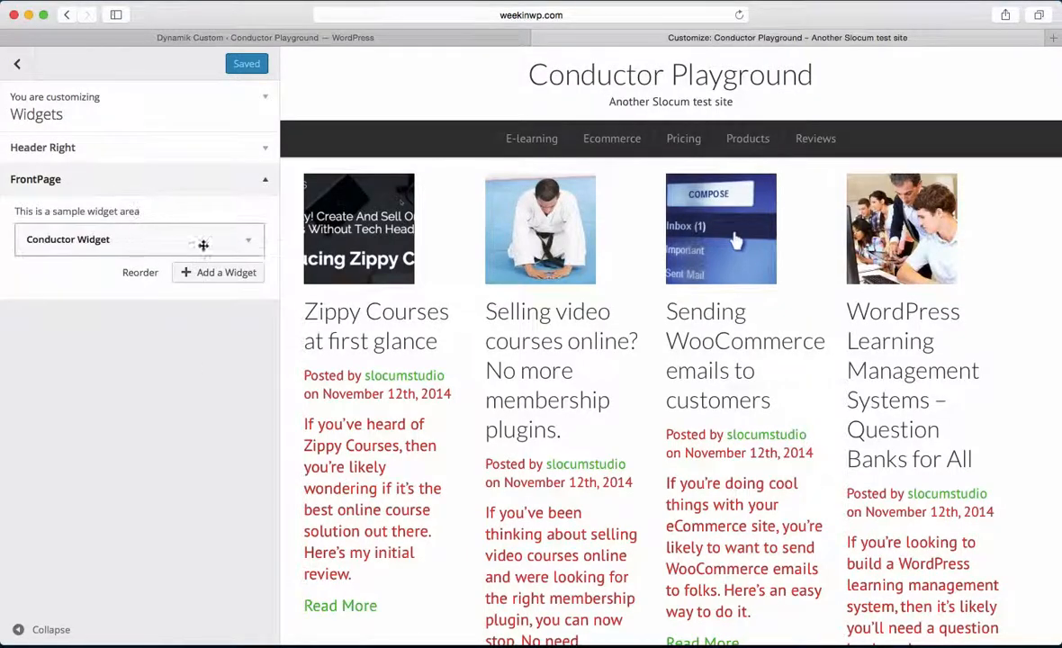
pyautogui.click(247, 241)
pyautogui.scroll(-6, 414, 246)
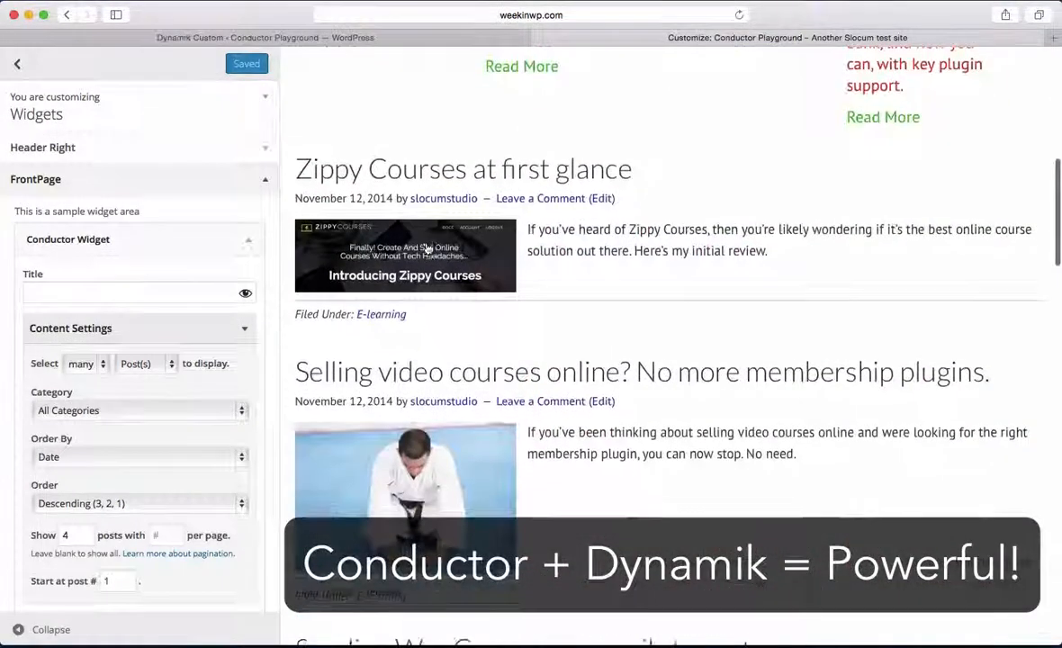
pyautogui.scroll(4, 297, 306)
pyautogui.scroll(-3, 223, 352)
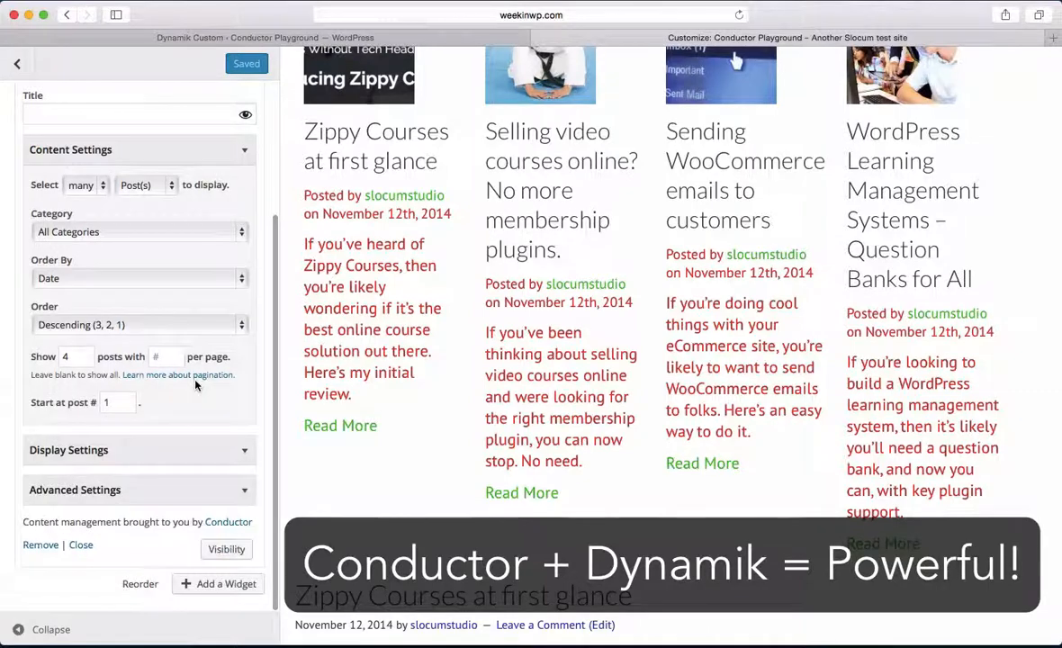
pyautogui.click(156, 441)
# - Try the Medium widget size for the Conductor widget and examine its posts in the preview
pyautogui.click(142, 544)
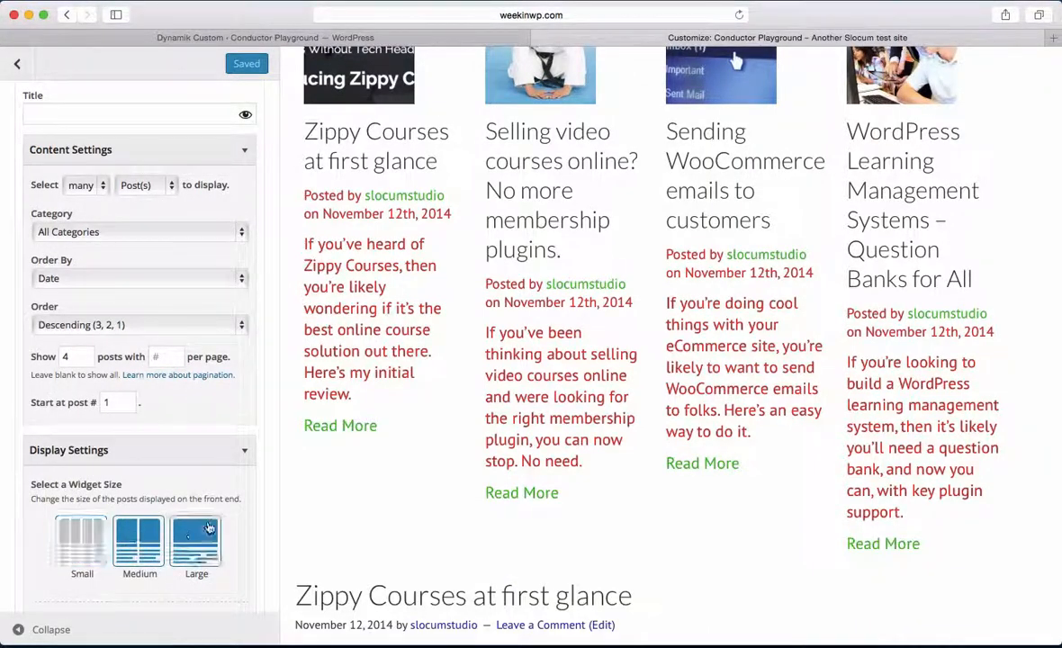
pyautogui.scroll(-2, 215, 529)
pyautogui.scroll(3, 236, 506)
pyautogui.scroll(2, 251, 491)
pyautogui.scroll(4, 398, 460)
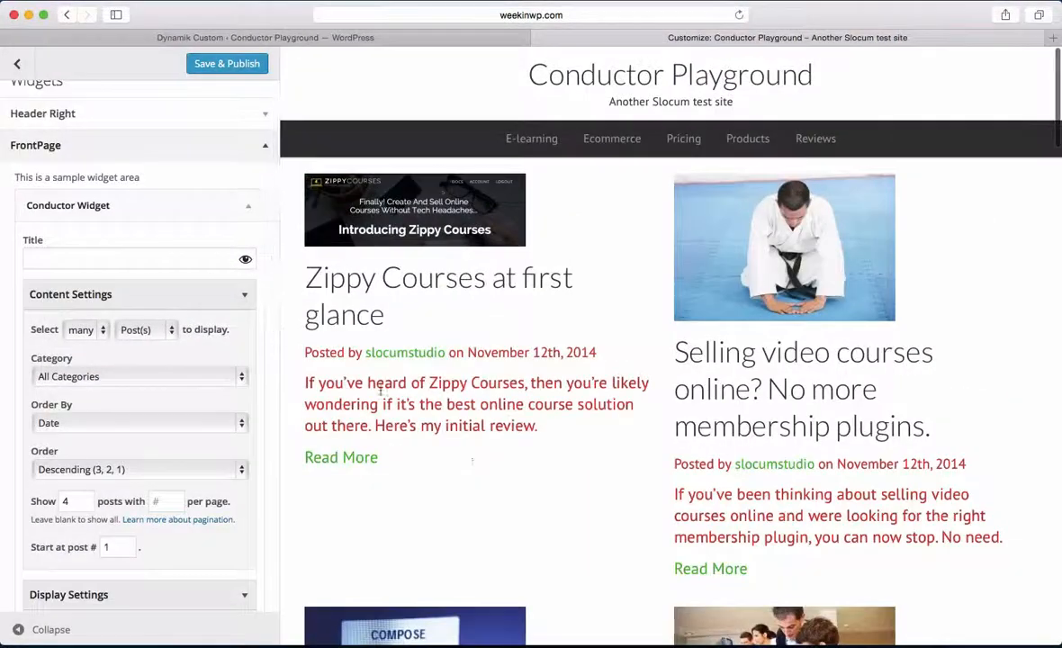
pyautogui.scroll(-10, 396, 409)
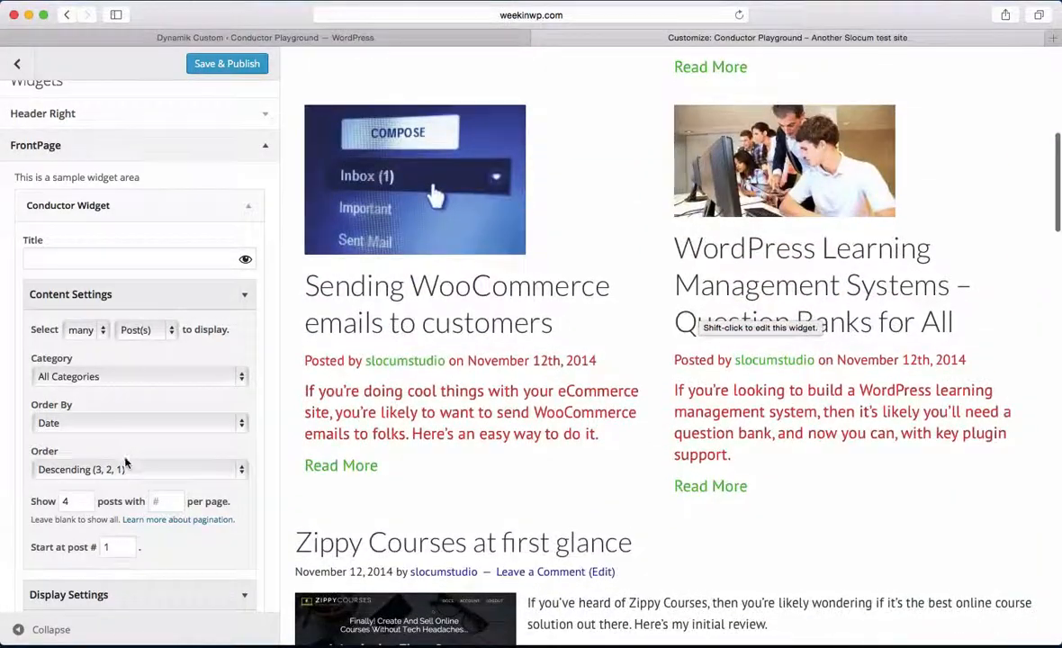
# - Try the Large widget size for the Conductor widget and look through its posts in the preview
pyautogui.scroll(-5, 180, 410)
pyautogui.click(196, 476)
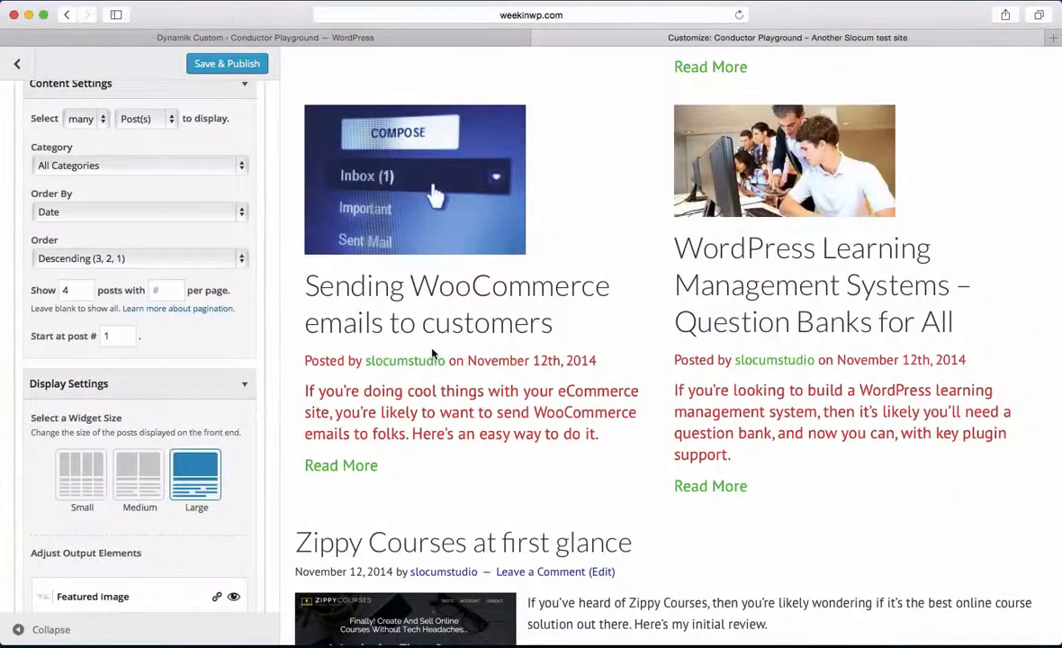
pyautogui.scroll(-14, 391, 390)
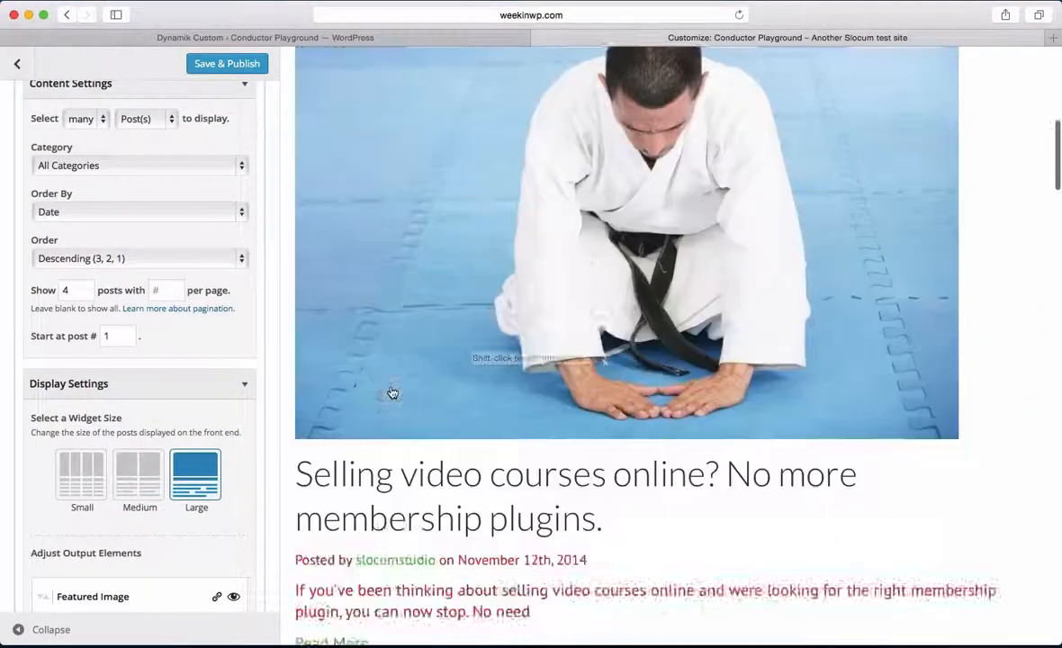
pyautogui.scroll(20, 391, 390)
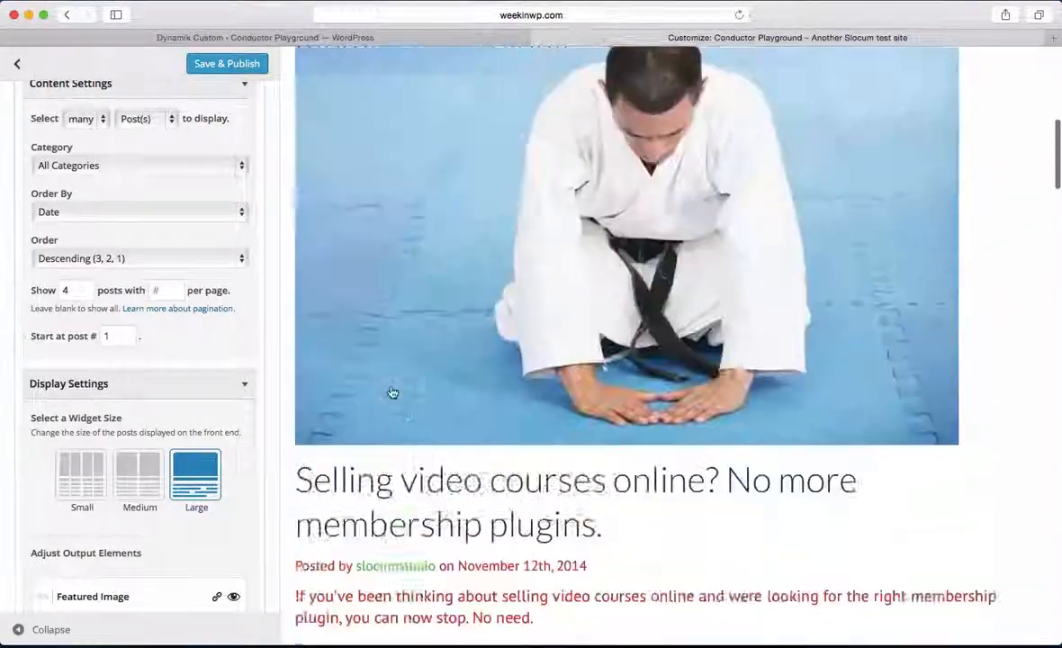
pyautogui.scroll(5, 393, 393)
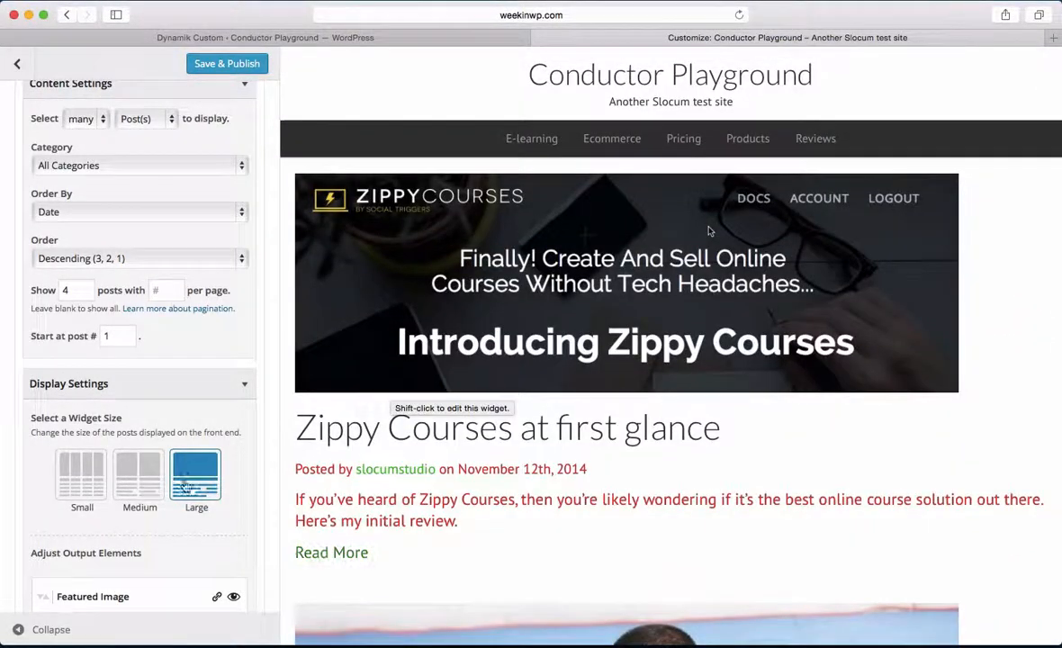
# - Set the Conductor widget's size to Small and hide its Content and Author Byline output elements
pyautogui.click(80, 477)
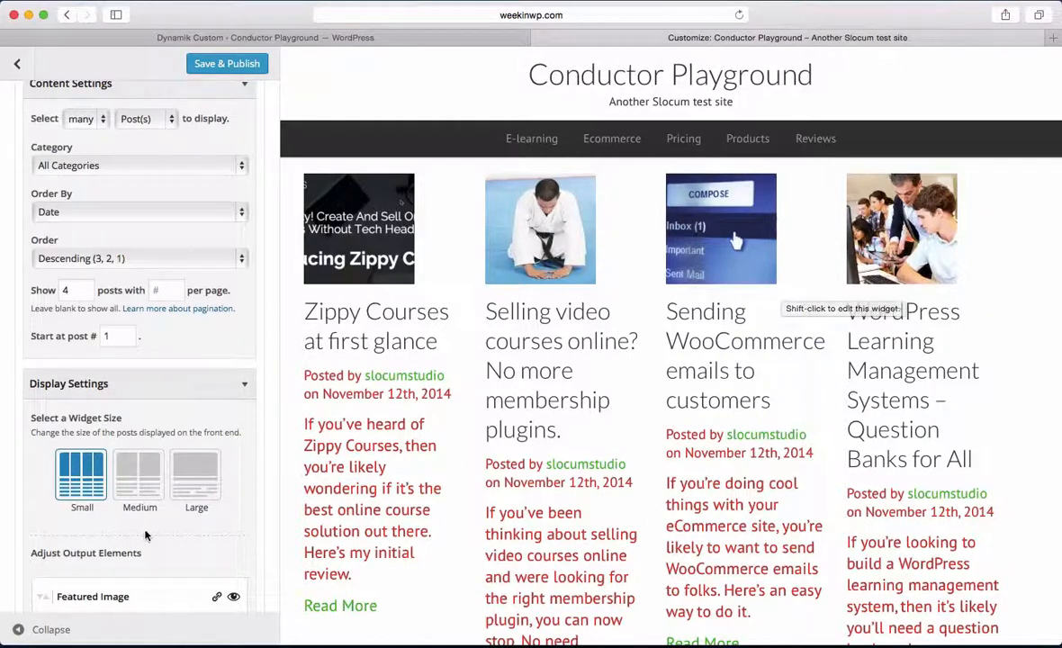
pyautogui.scroll(-4, 149, 522)
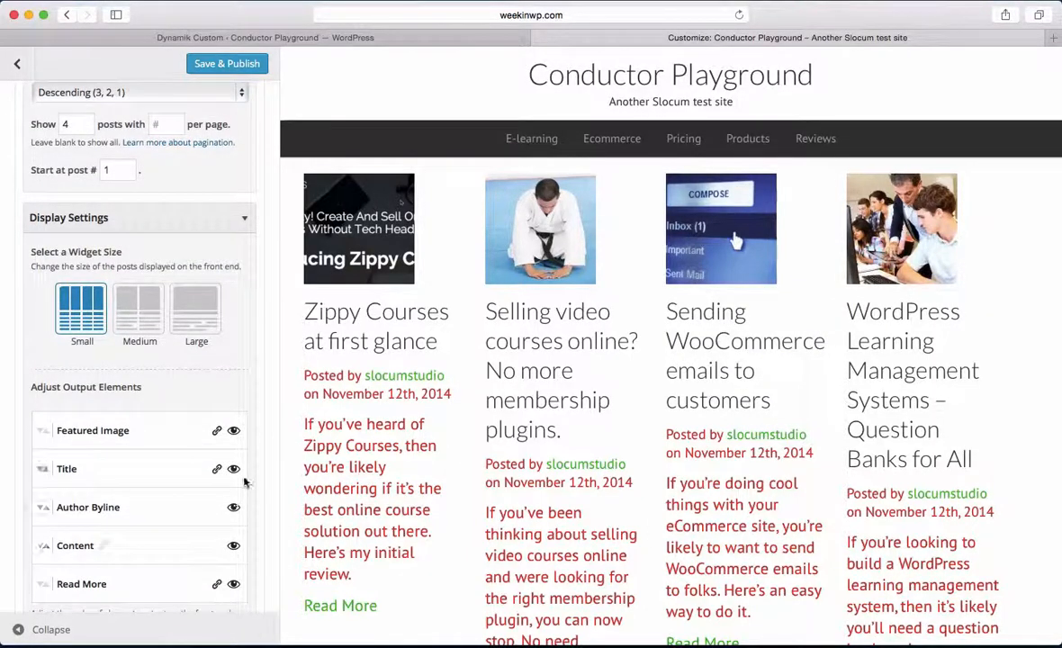
pyautogui.click(234, 546)
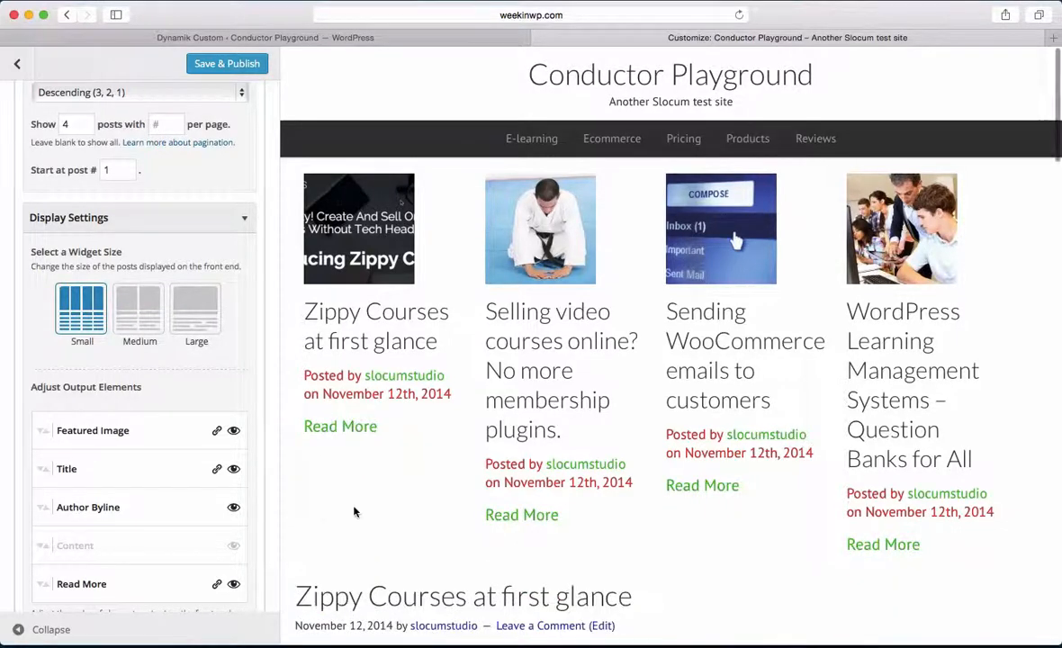
pyautogui.scroll(-1, 494, 483)
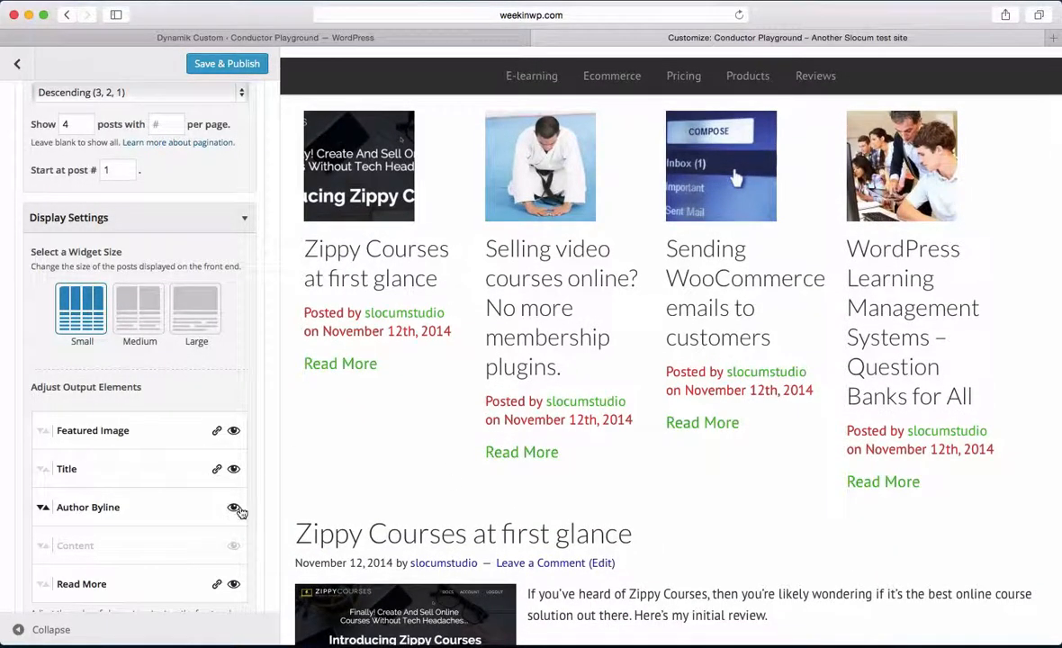
pyautogui.click(233, 507)
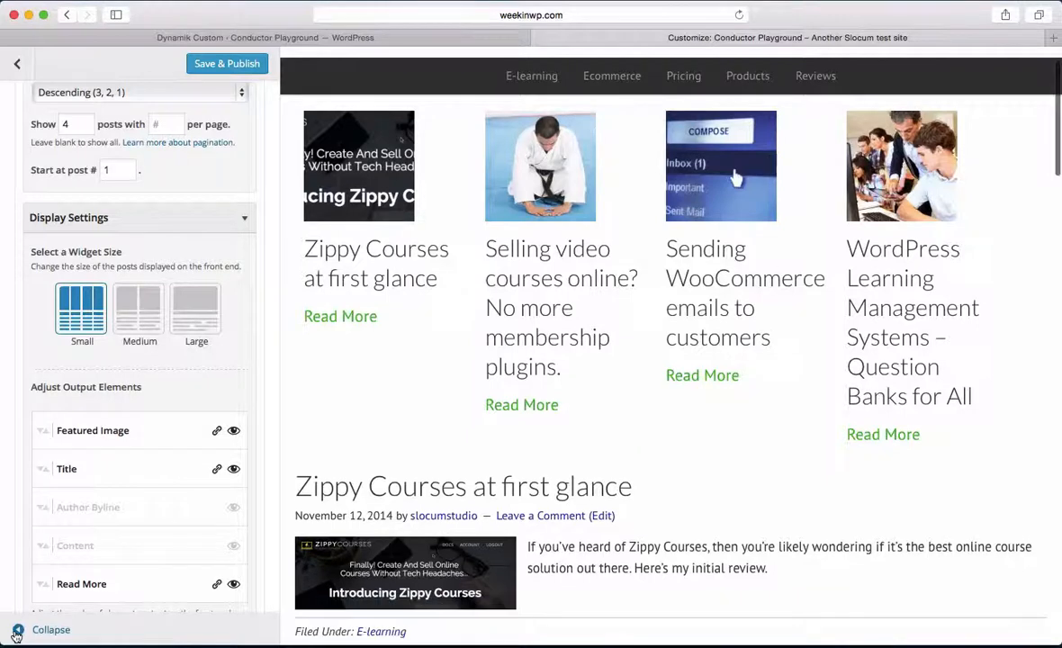
# - Show the front page preview at full width and examine the Conductor widget's simplified post layout
pyautogui.click(16, 632)
pyautogui.scroll(-1, 393, 378)
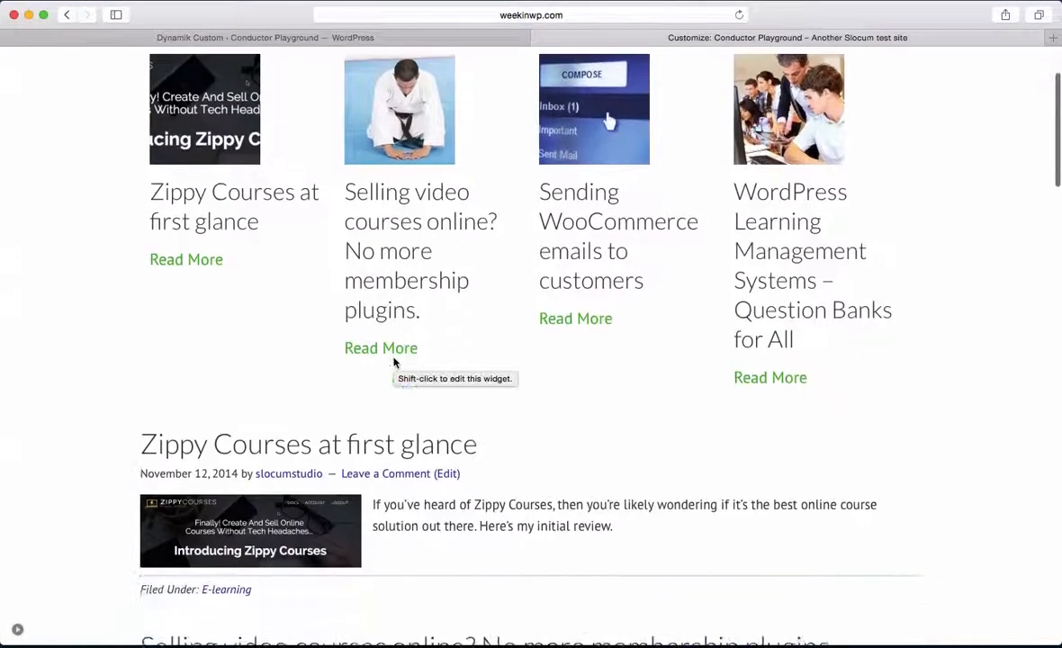
pyautogui.scroll(3, 360, 315)
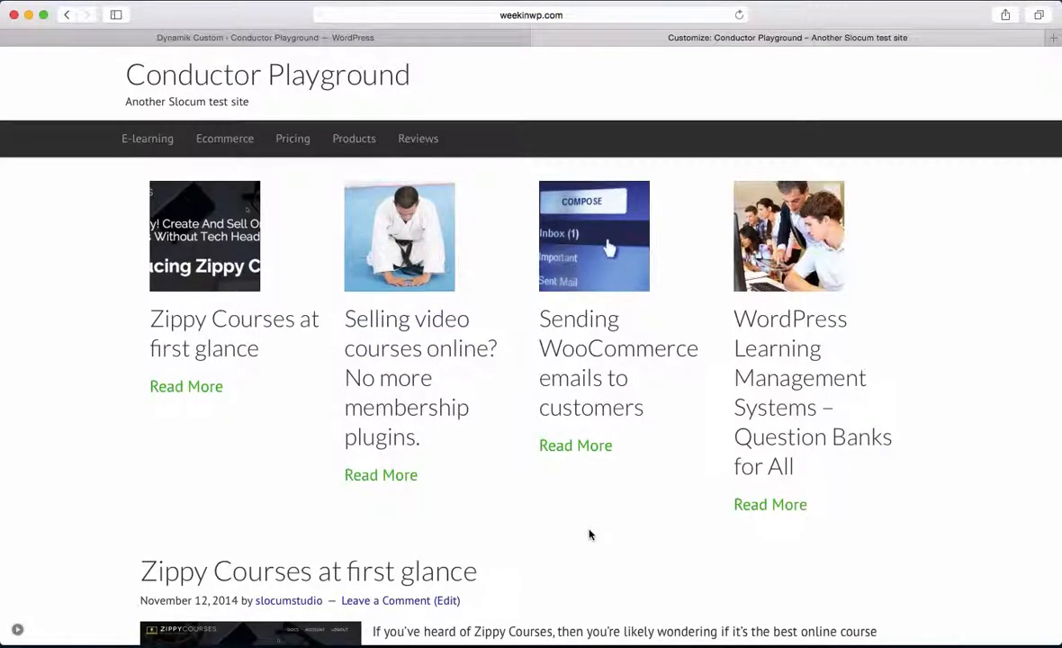
pyautogui.scroll(-3, 590, 530)
pyautogui.scroll(3, 591, 531)
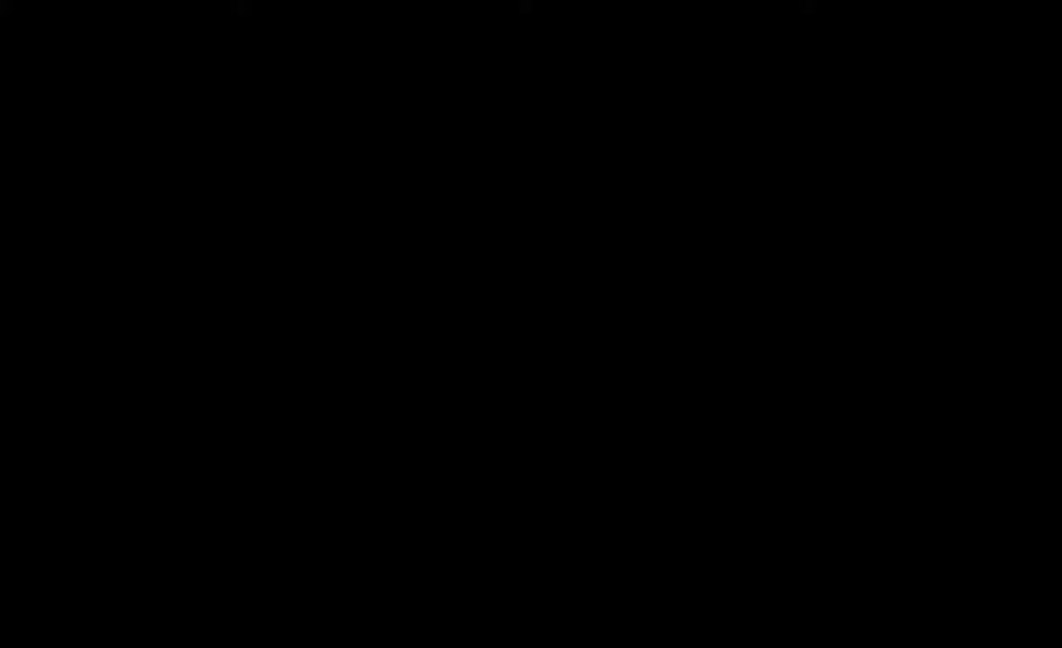